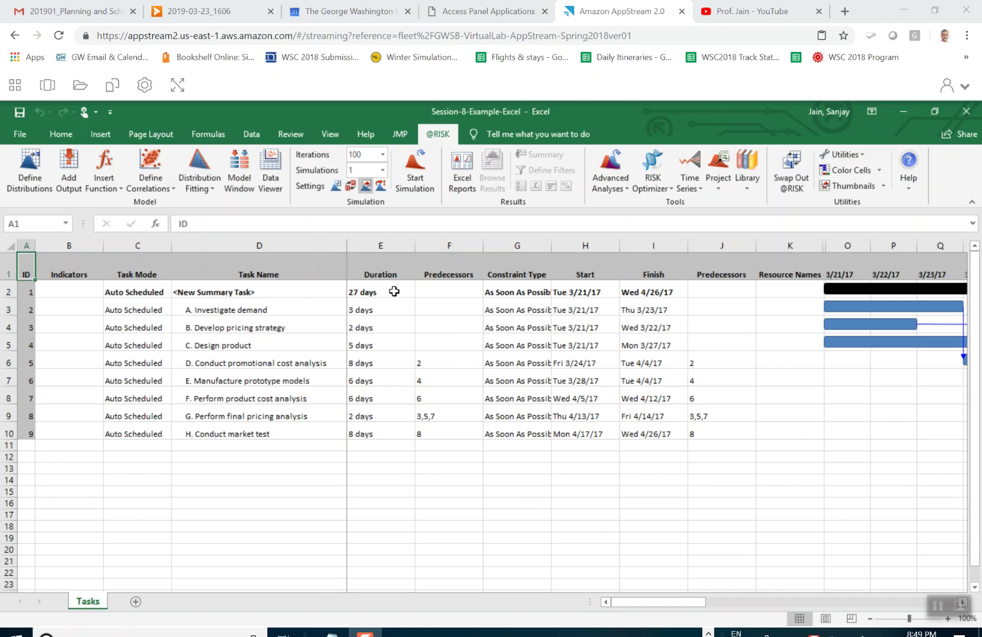
left_click(395, 292)
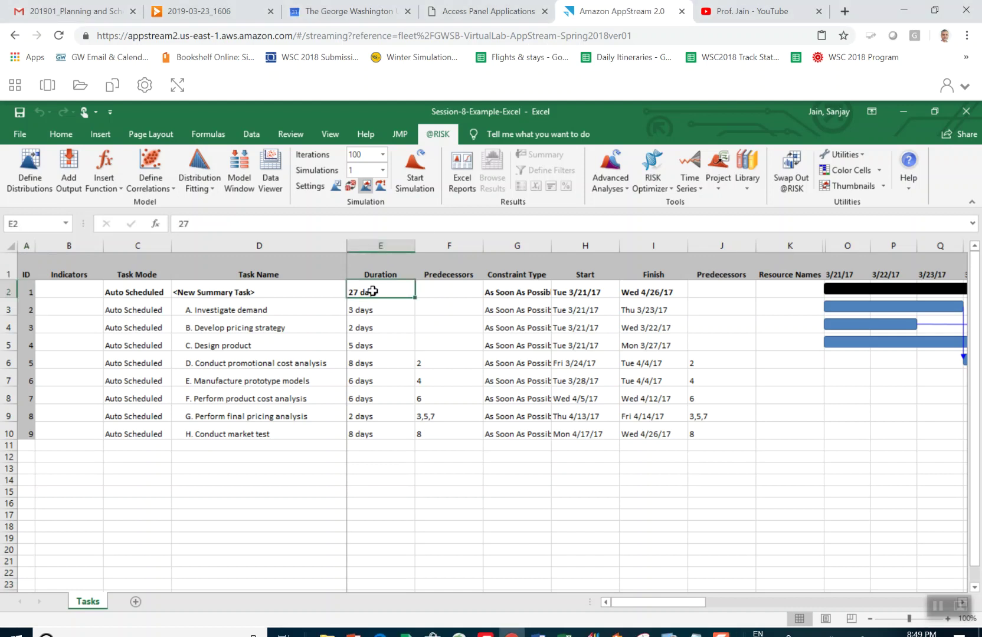
left_click(68, 170)
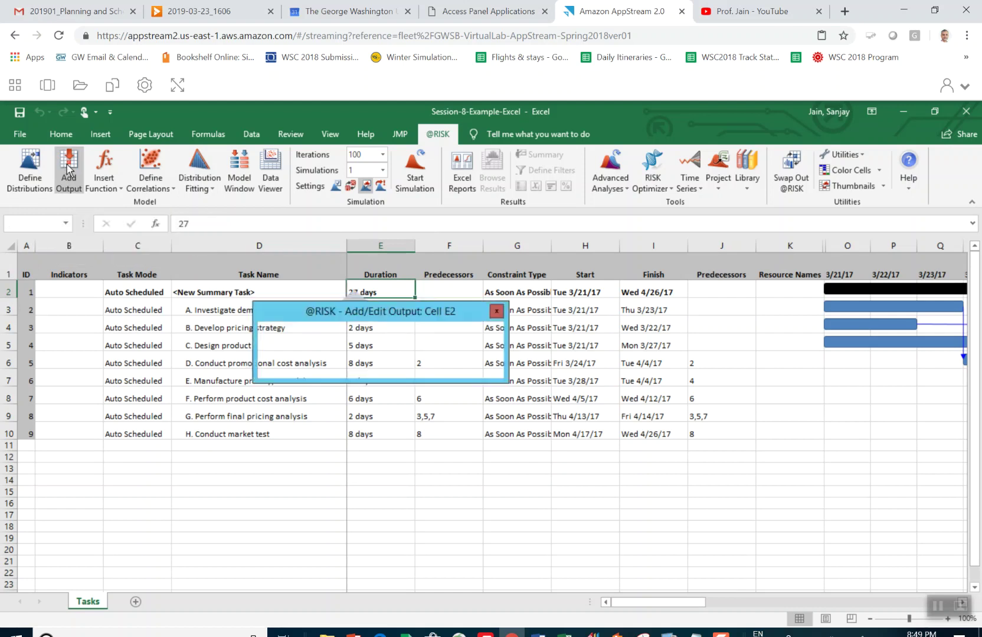
left_click(424, 368)
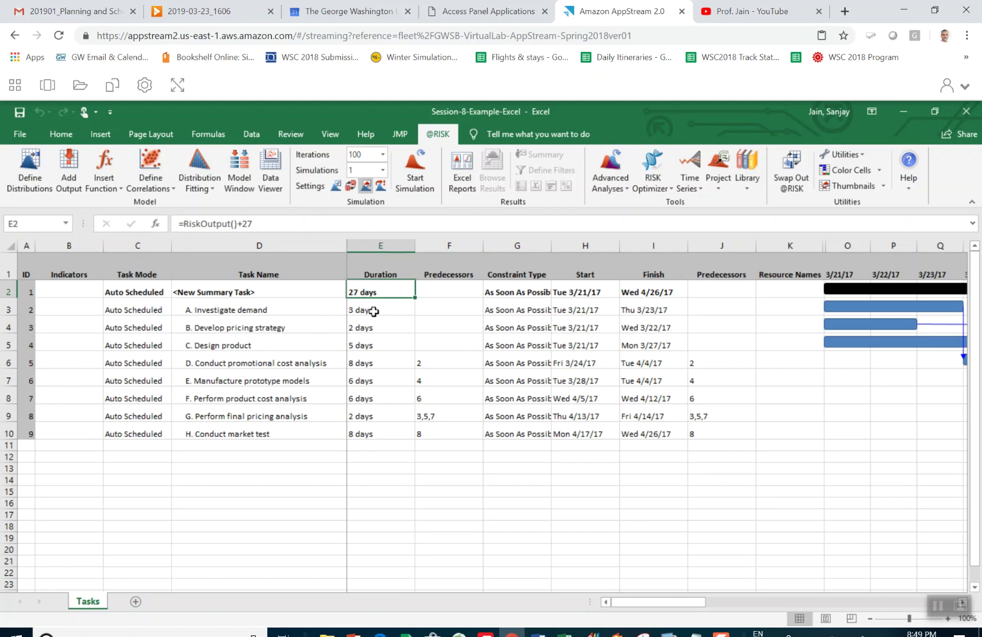
left_click(373, 312)
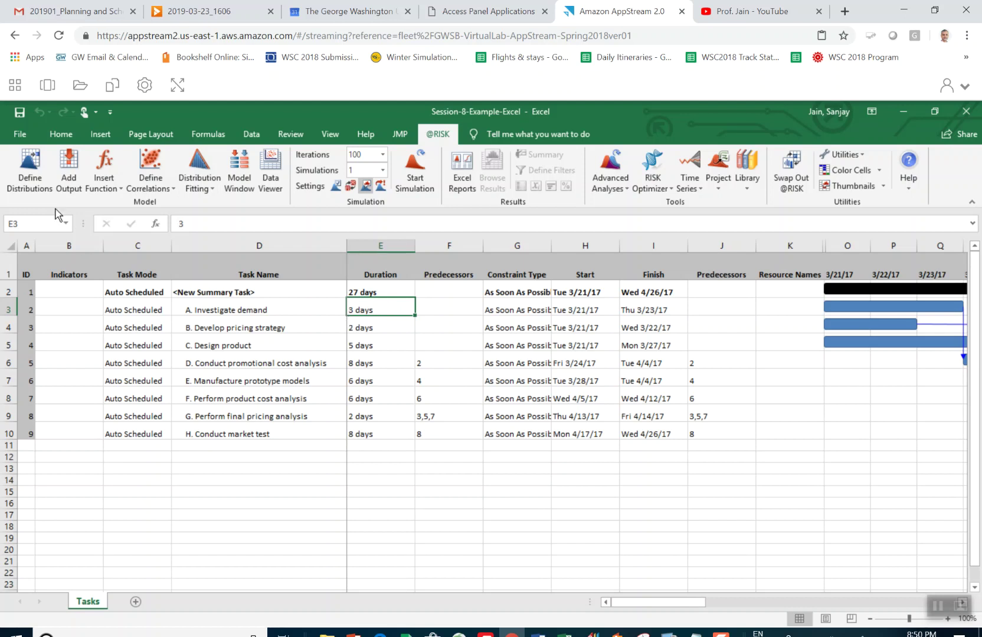
left_click(13, 180)
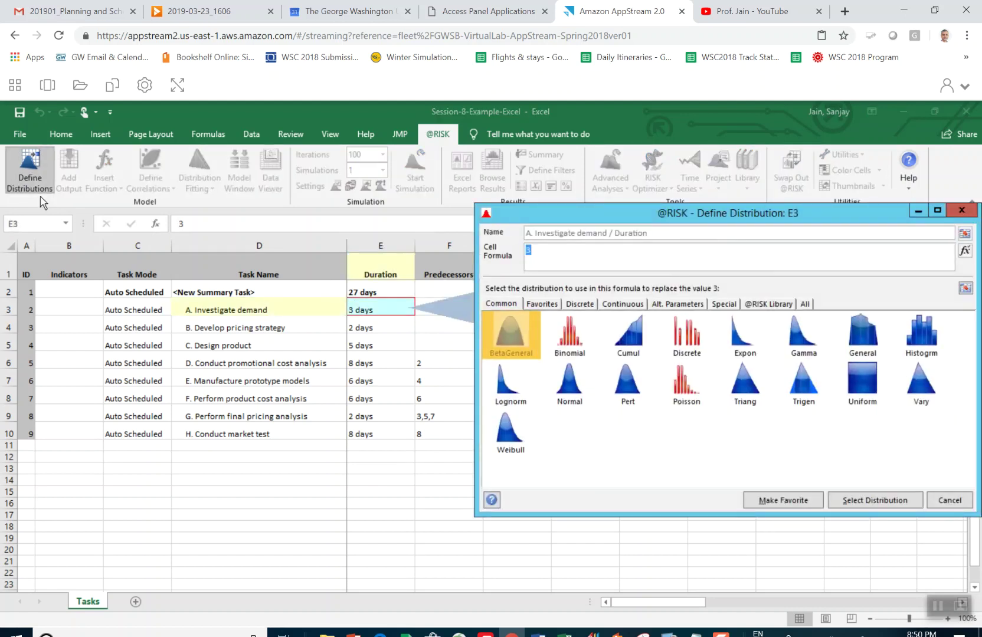
double_click(506, 348)
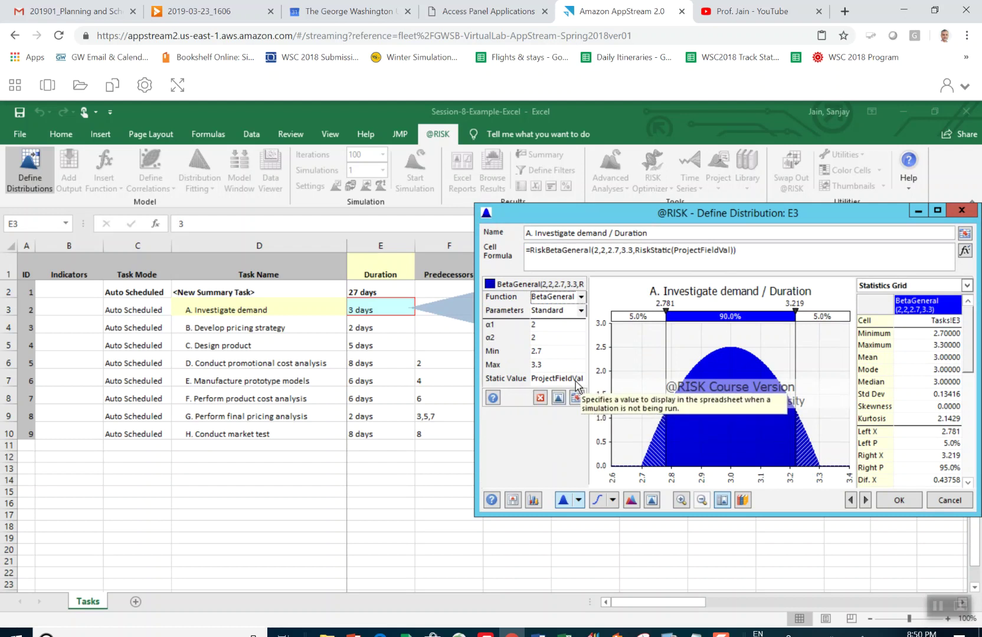
left_click(578, 501)
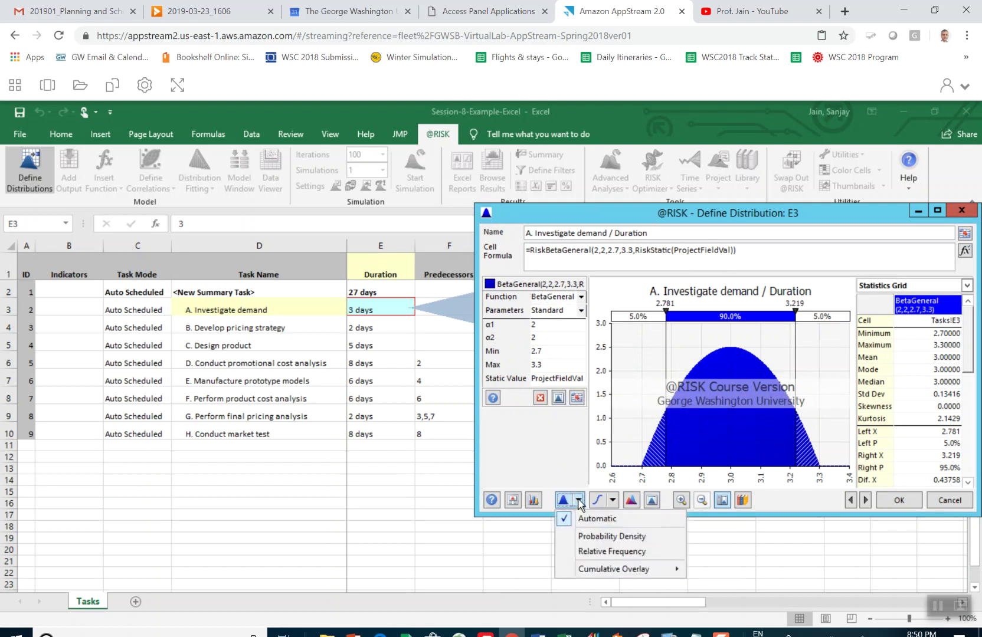
left_click(550, 464)
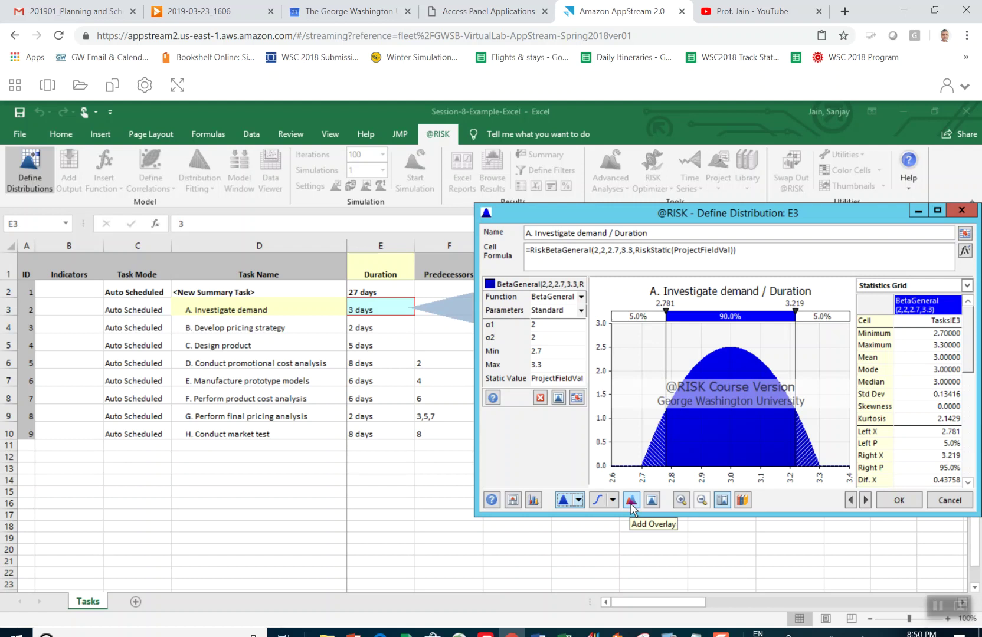
left_click(947, 502)
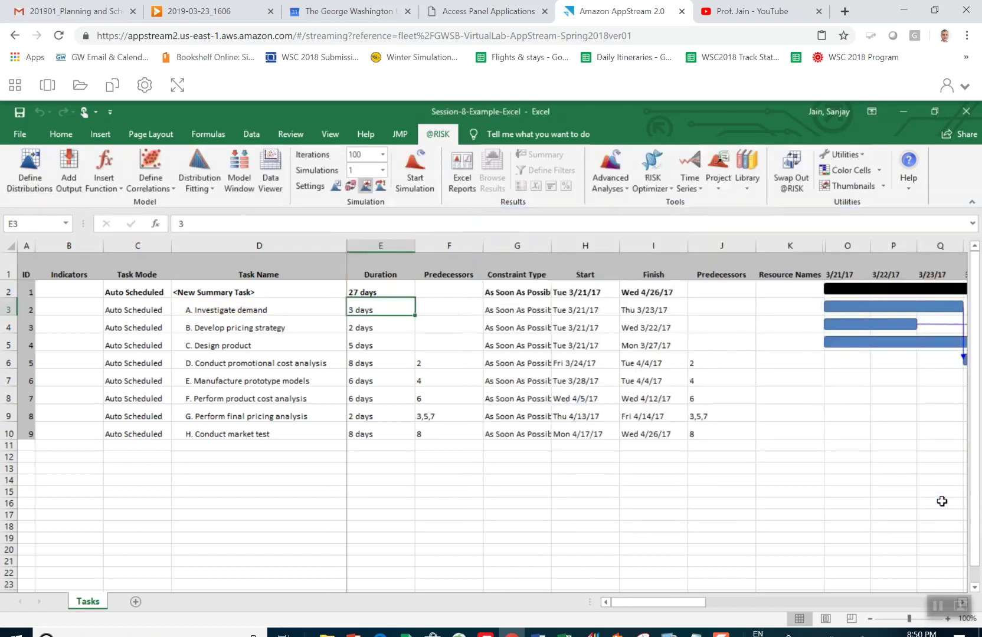
Give task A's duration in E3 a Pert distribution of 1–3–7 days
left_click(39, 170)
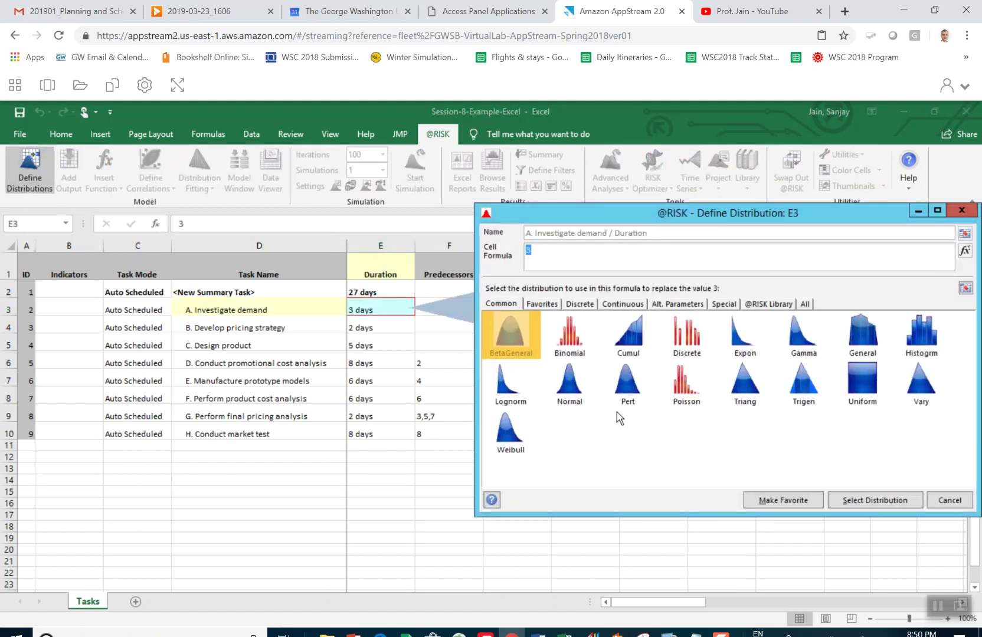
left_click(628, 387)
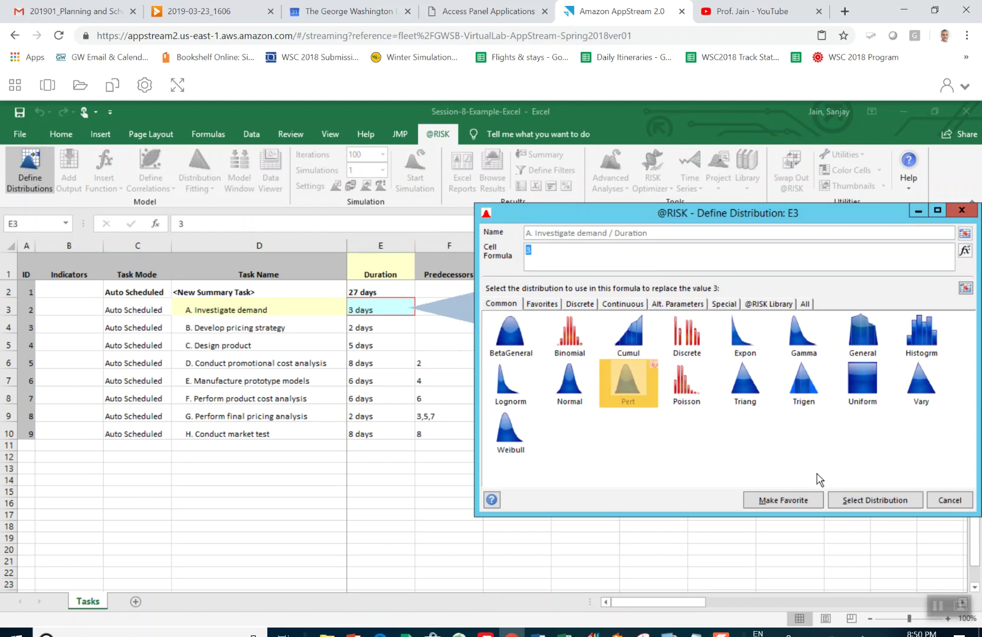
double_click(627, 393)
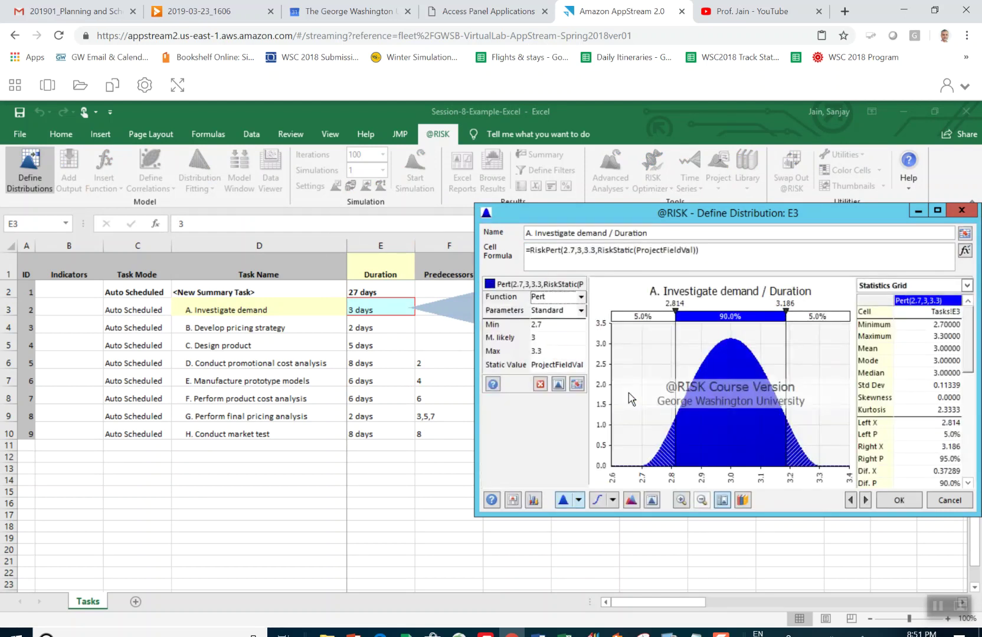
left_click(548, 326)
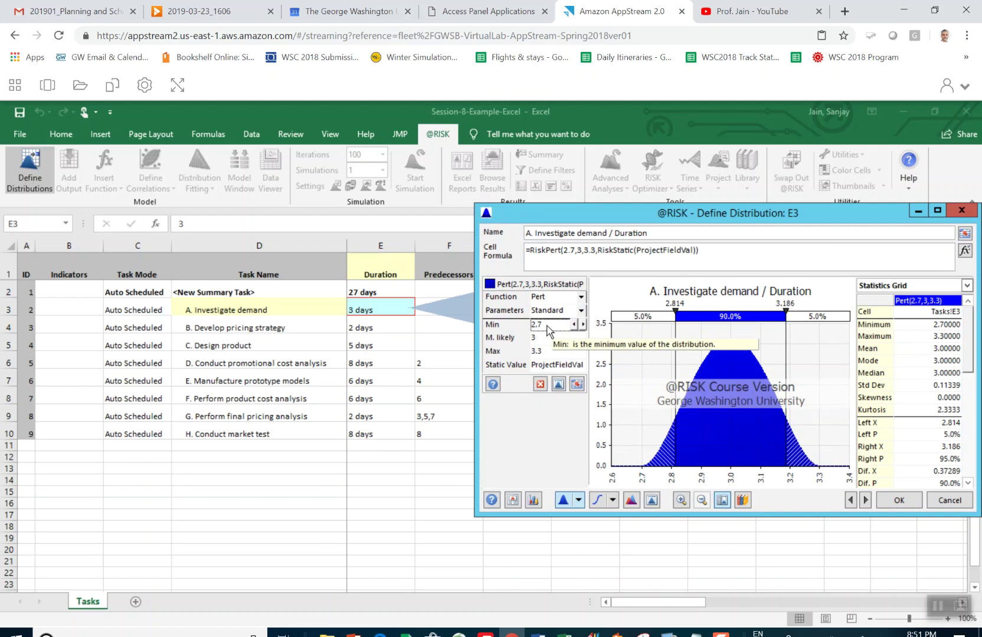
double_click(541, 323)
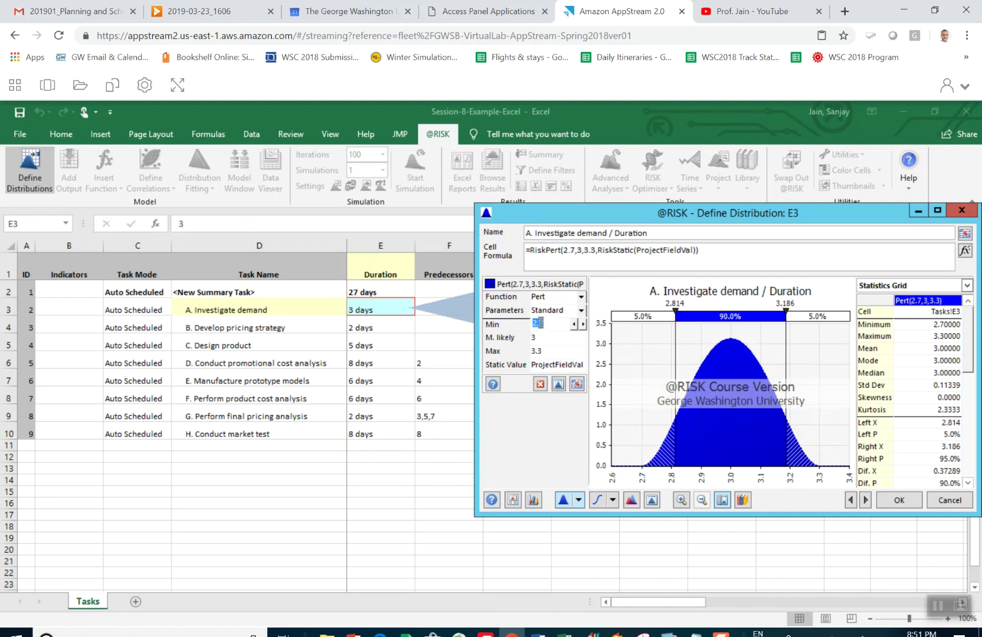
type("1")
left_click(540, 353)
double_click(539, 351)
type("7")
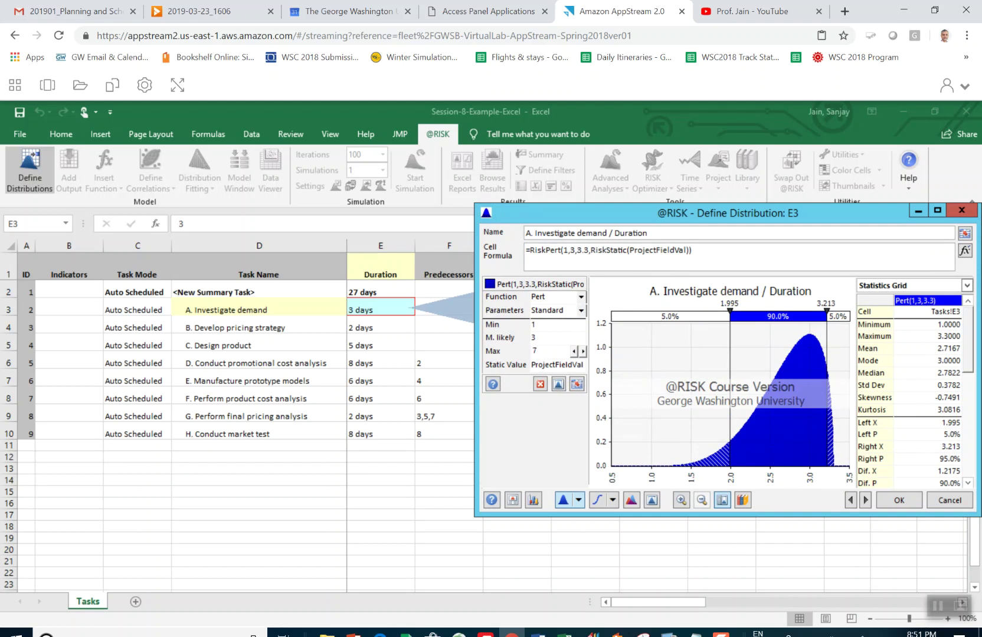
left_click(893, 502)
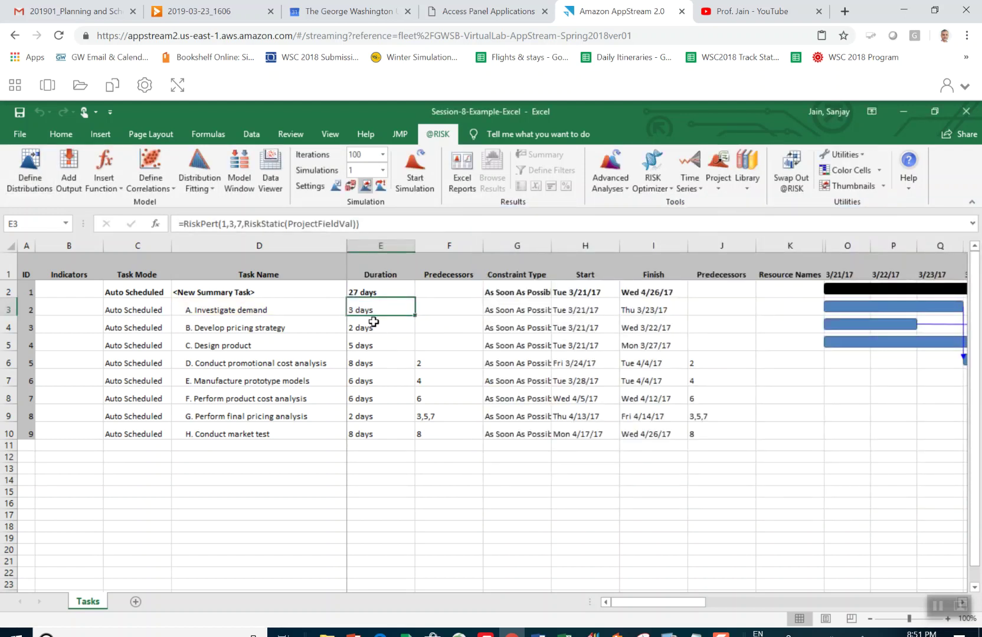
Give task B's duration in E4 a Pert distribution with minimum 1 and maximum 5
left_click(372, 323)
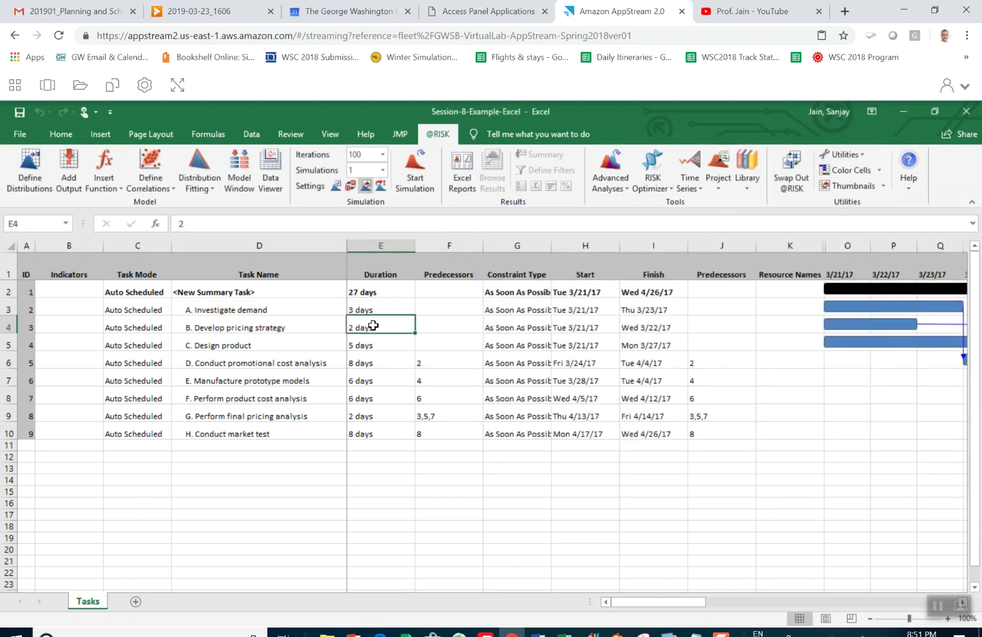
left_click(40, 162)
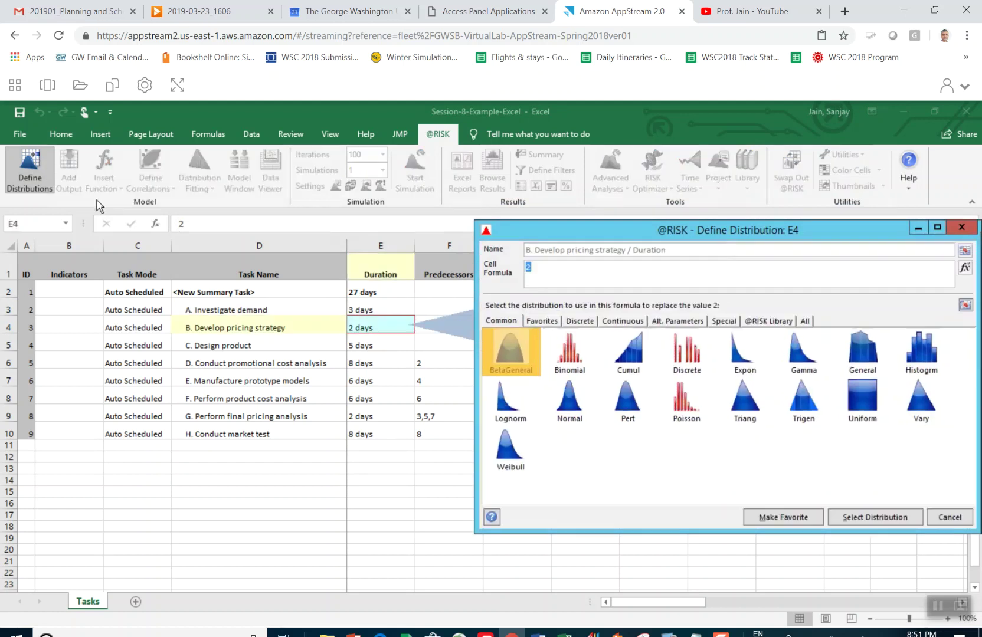
left_click(638, 403)
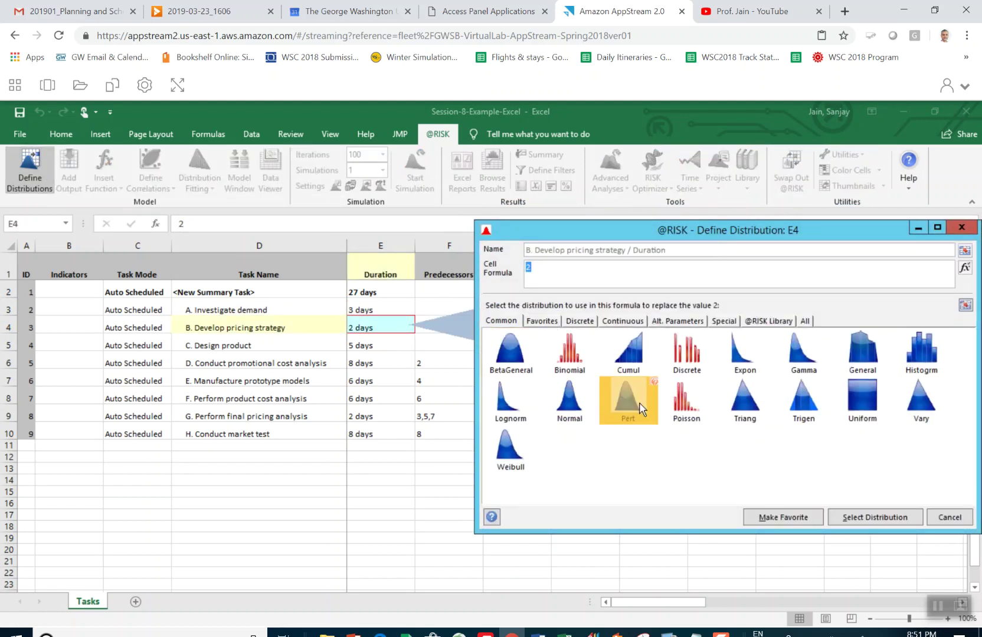
double_click(626, 416)
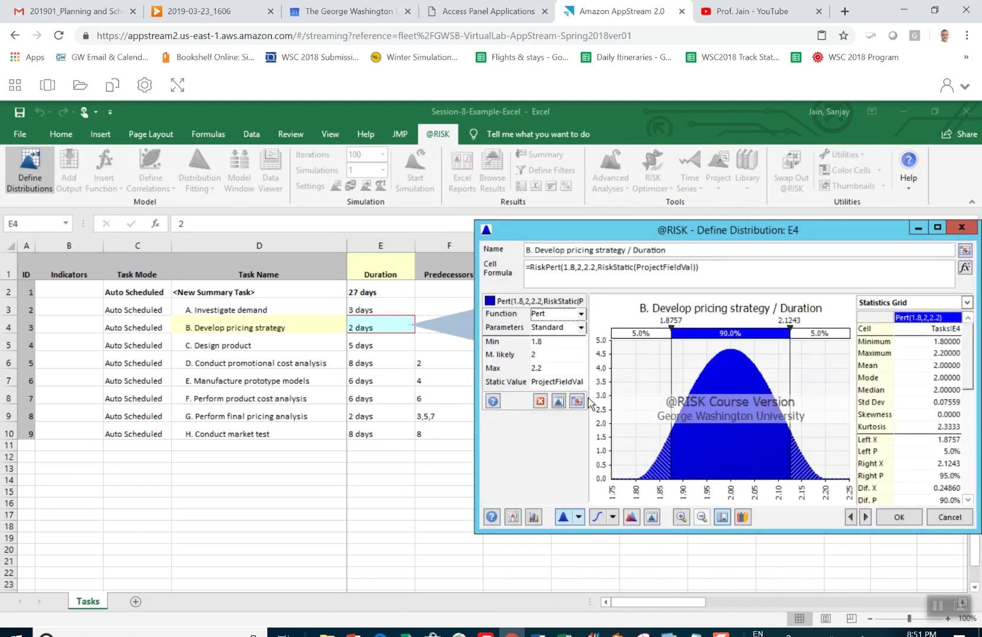
left_click(537, 343)
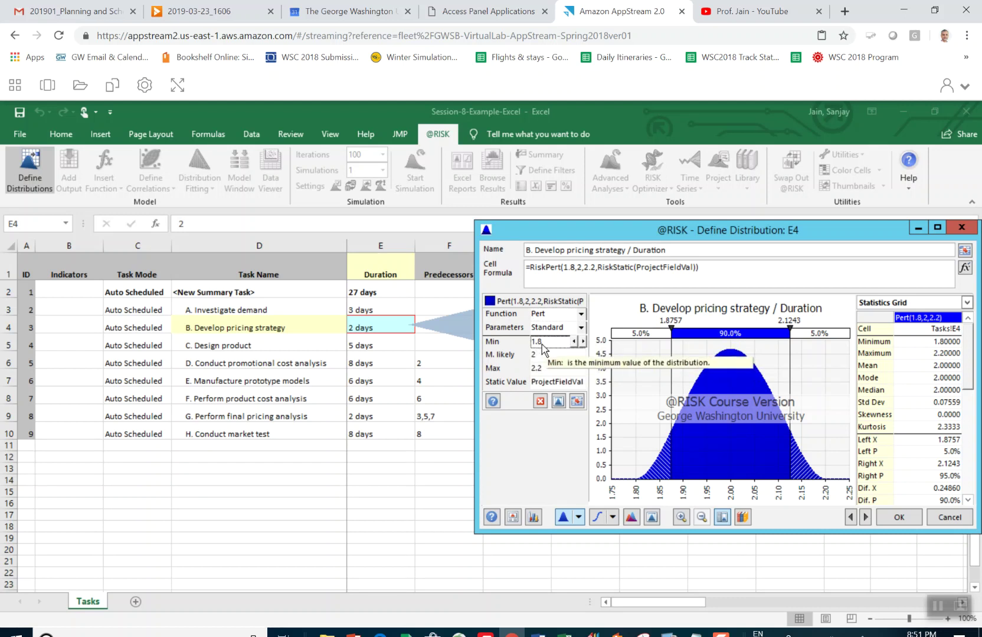
double_click(542, 344)
type("1")
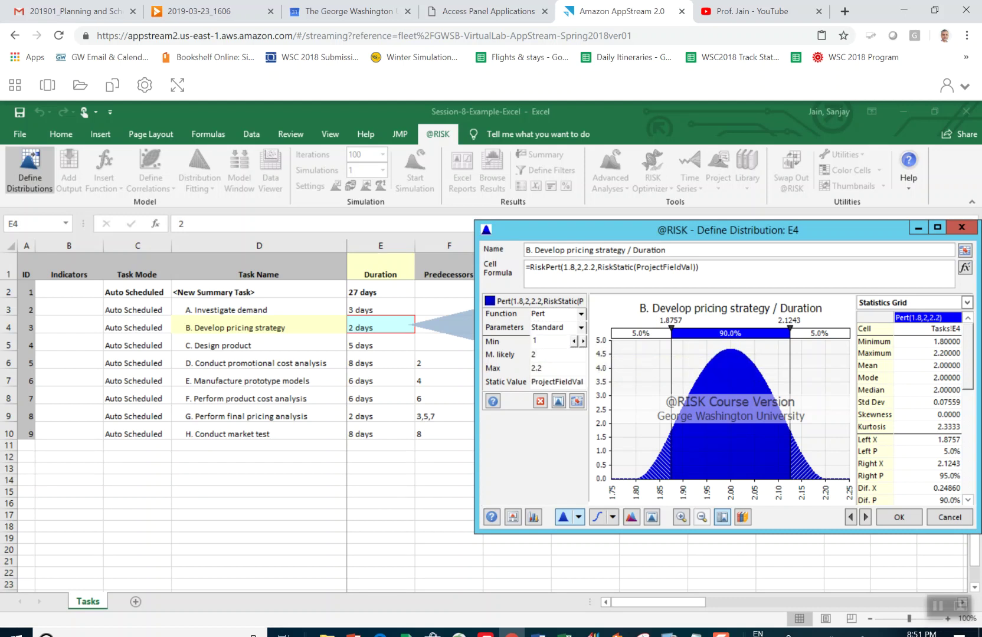
left_click(537, 368)
double_click(537, 368)
type("5")
key("Tab")
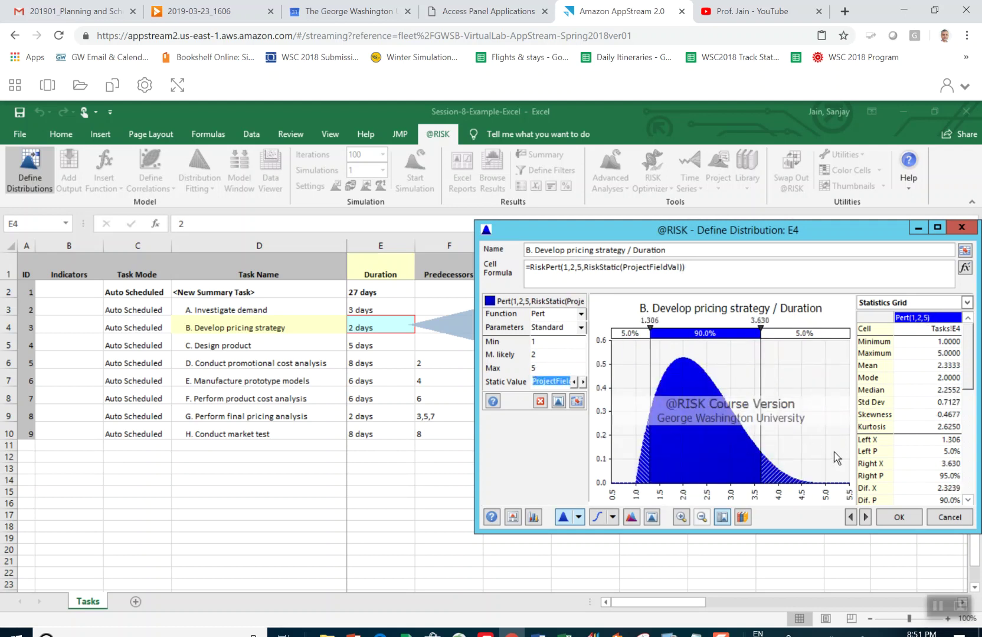
left_click(899, 518)
Enter 5 days as task C's duration in E5
left_click(370, 346)
type("5")
double_click(369, 346)
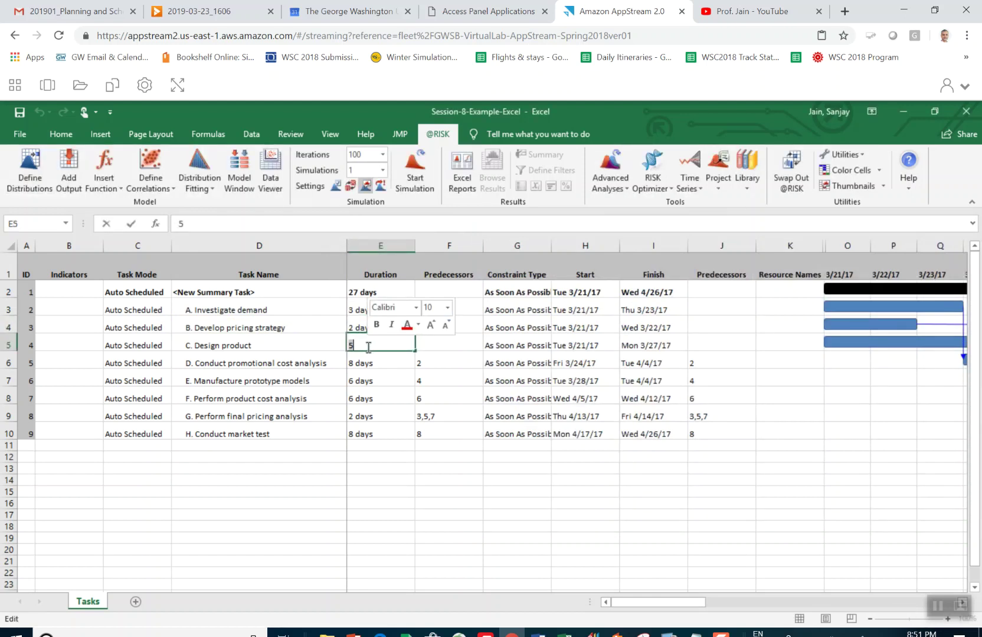
key("ctrl+Return")
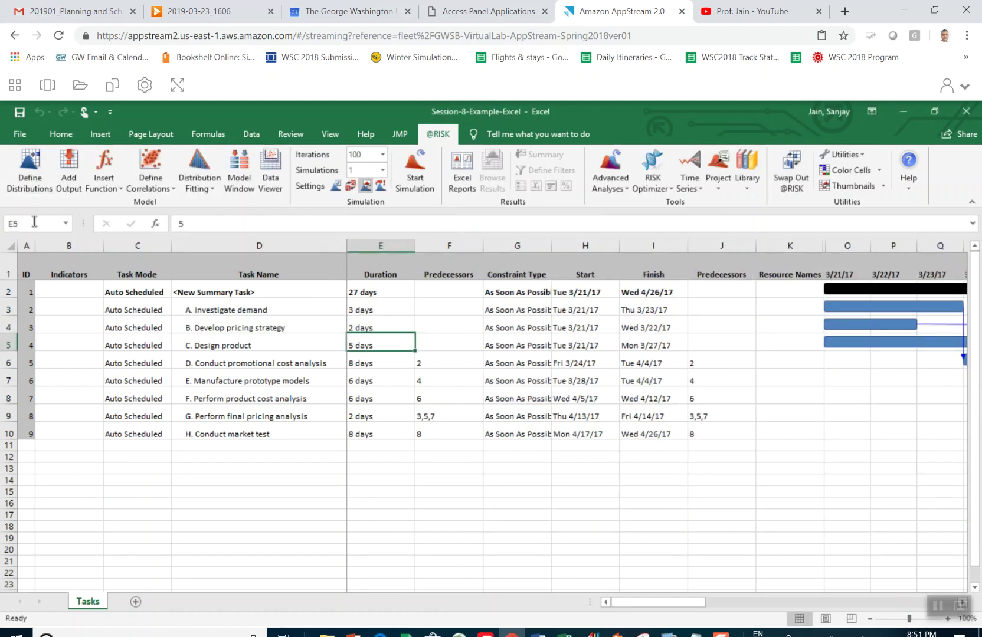
Give the E5 Design product duration a Pert distribution of 3–5–9 days
left_click(30, 177)
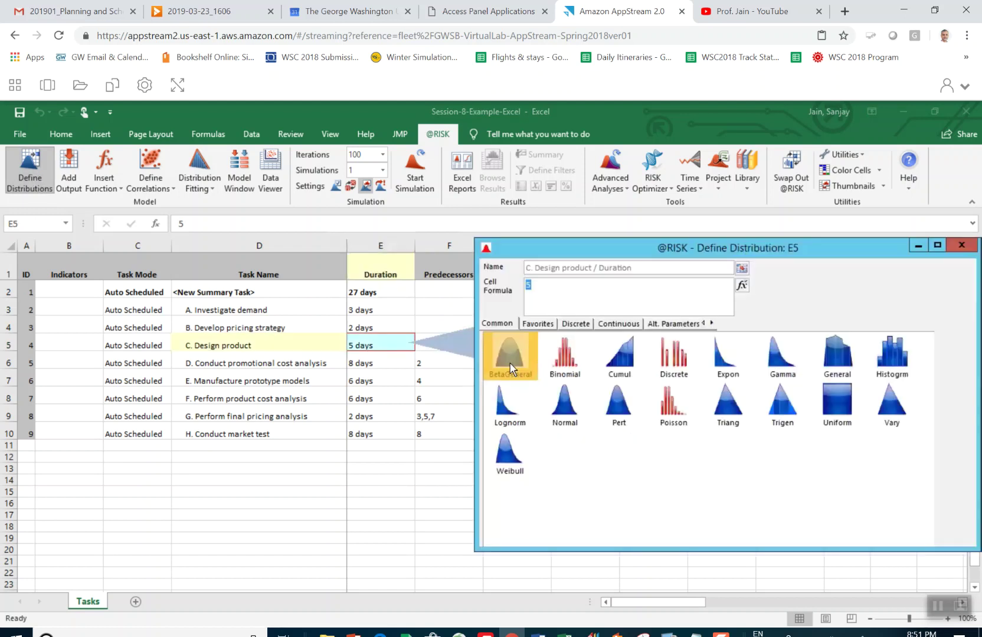
double_click(626, 420)
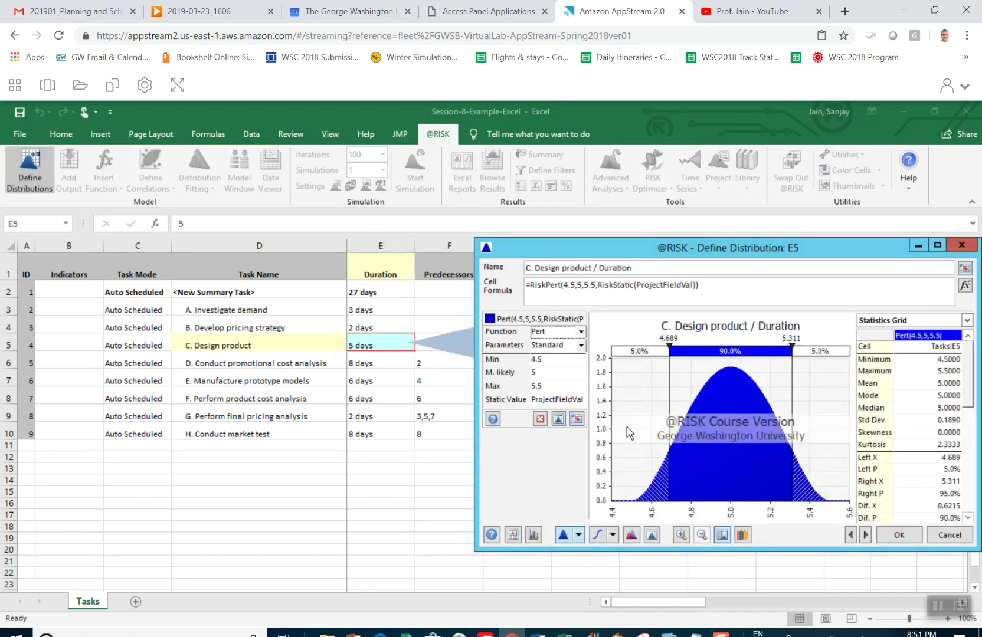
left_click(542, 359)
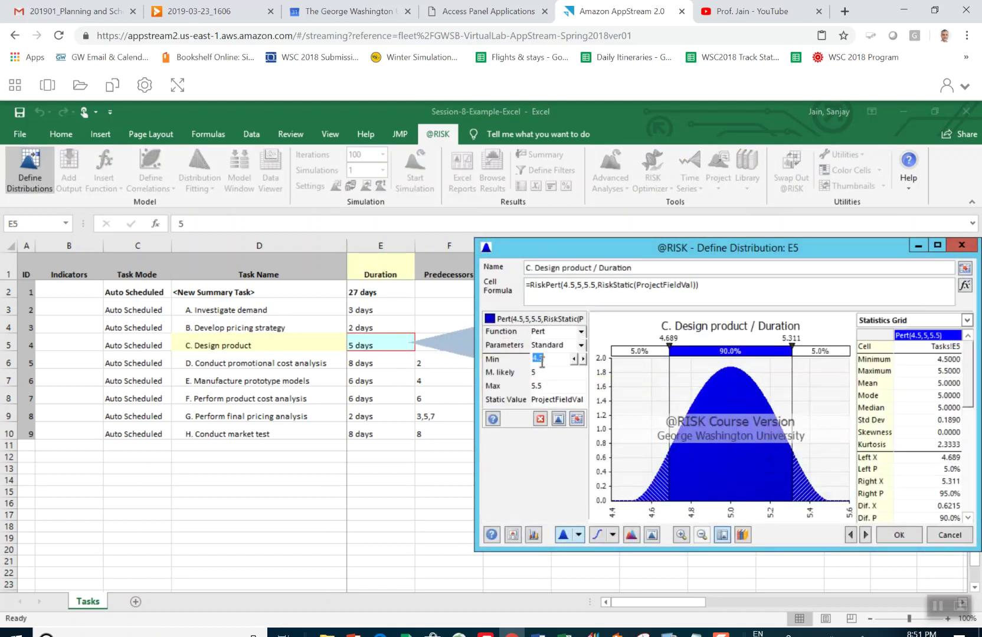
type("3")
left_click(536, 386)
double_click(536, 387)
type("9")
key("Tab")
left_click(898, 534)
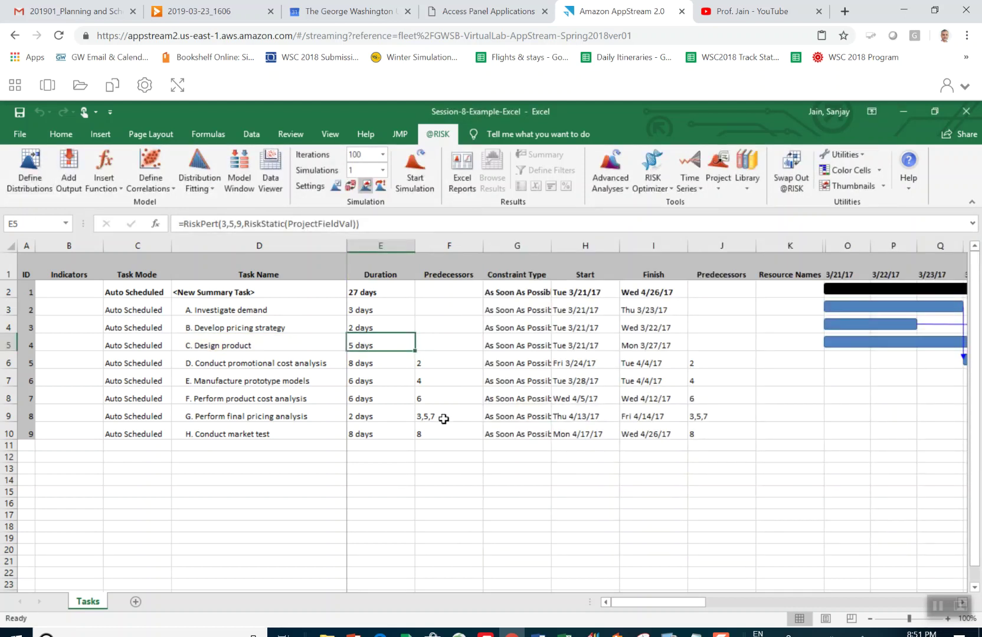
Give task D's duration in E6 a Pert distribution of 5–8–14 days
left_click(369, 364)
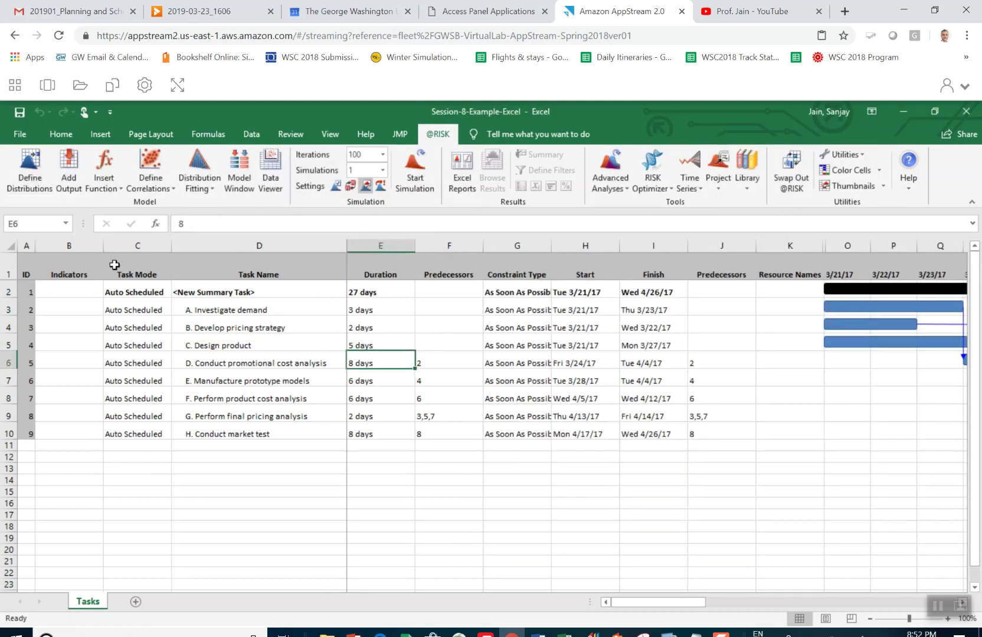
left_click(27, 181)
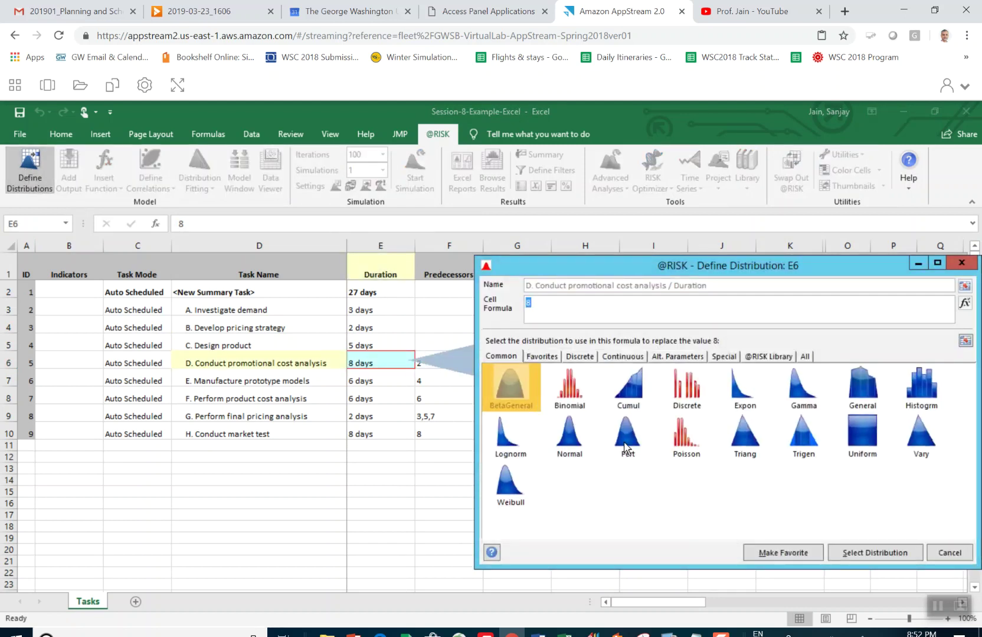
double_click(626, 434)
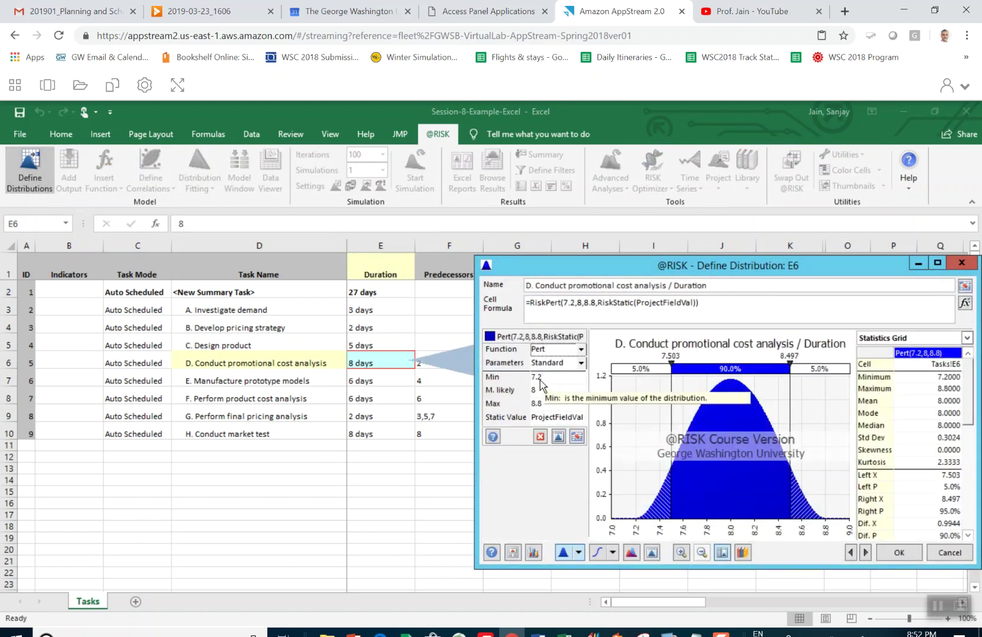
left_click(541, 380)
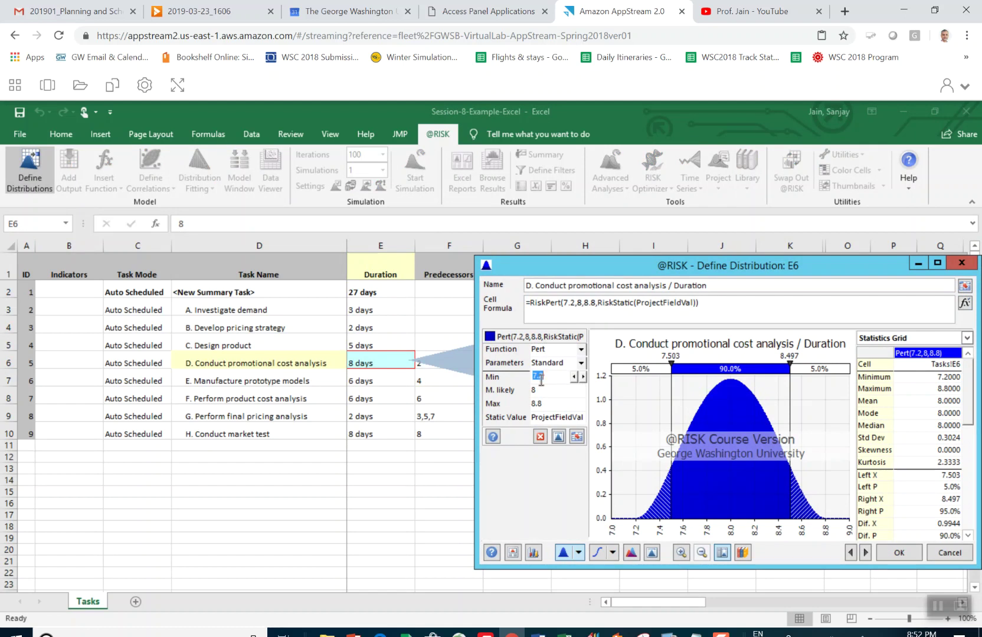
type("5")
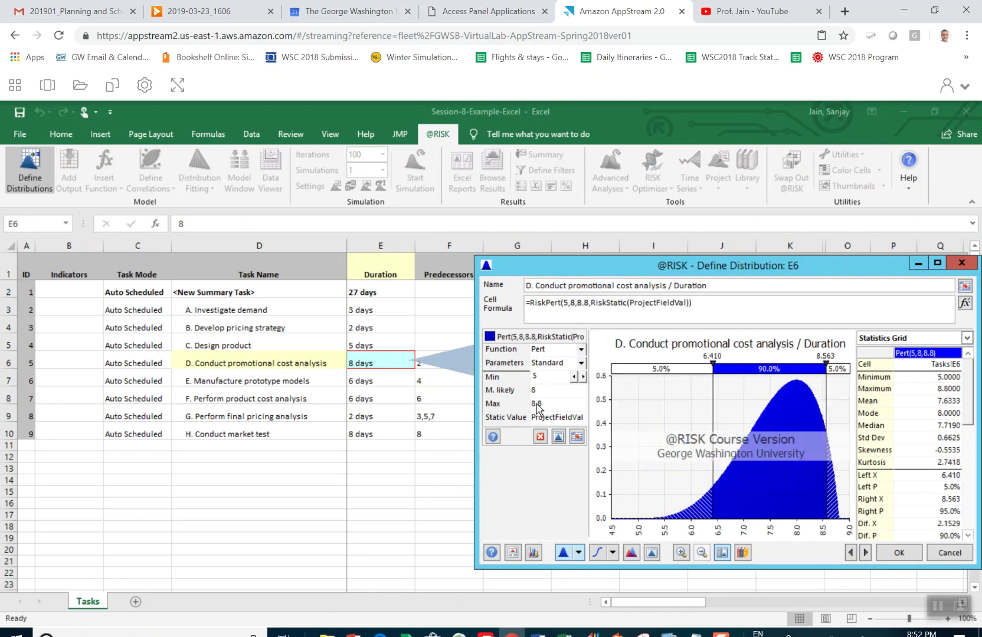
left_click(537, 405)
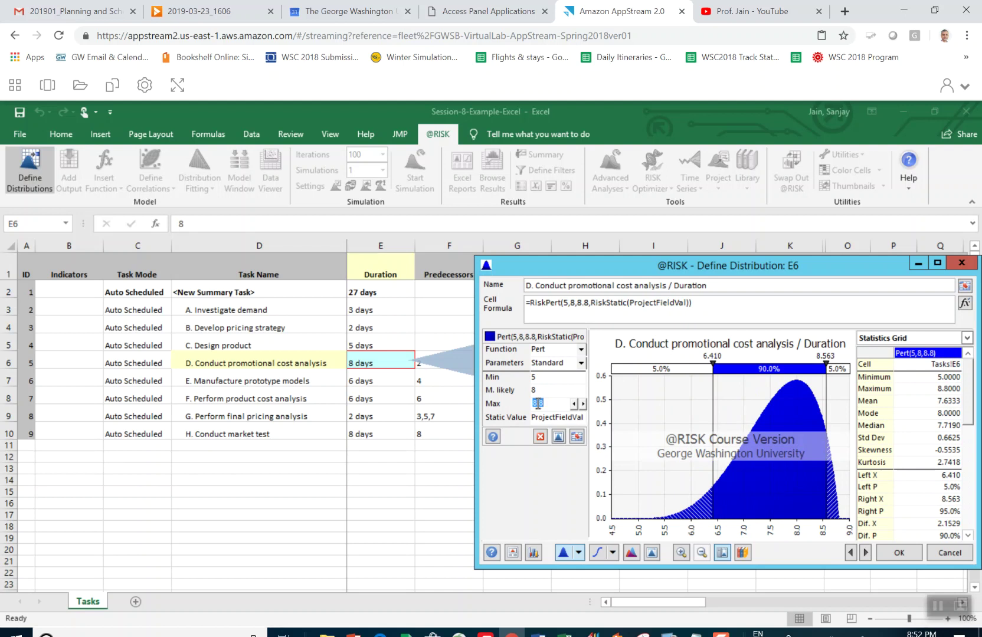
type("14")
left_click(899, 553)
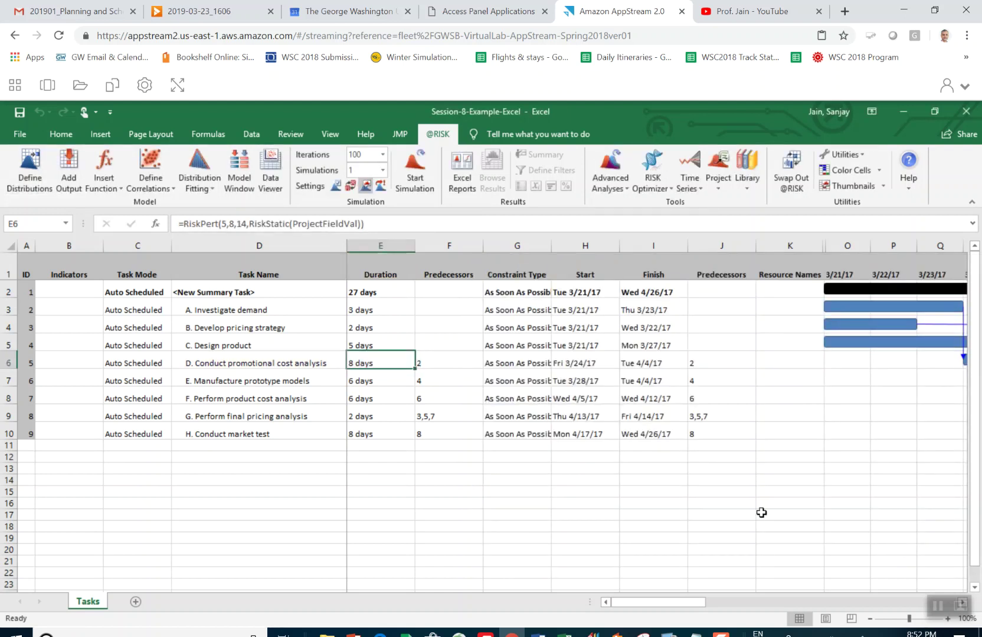
Give task E's duration in E7 a Pert distribution of 5–6–11 days
left_click(369, 383)
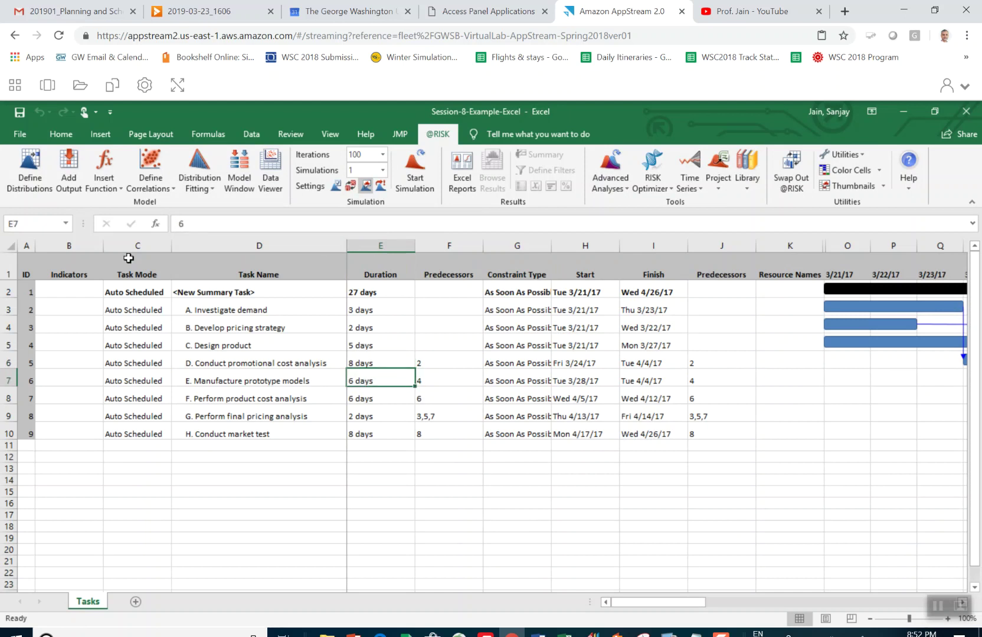
left_click(36, 174)
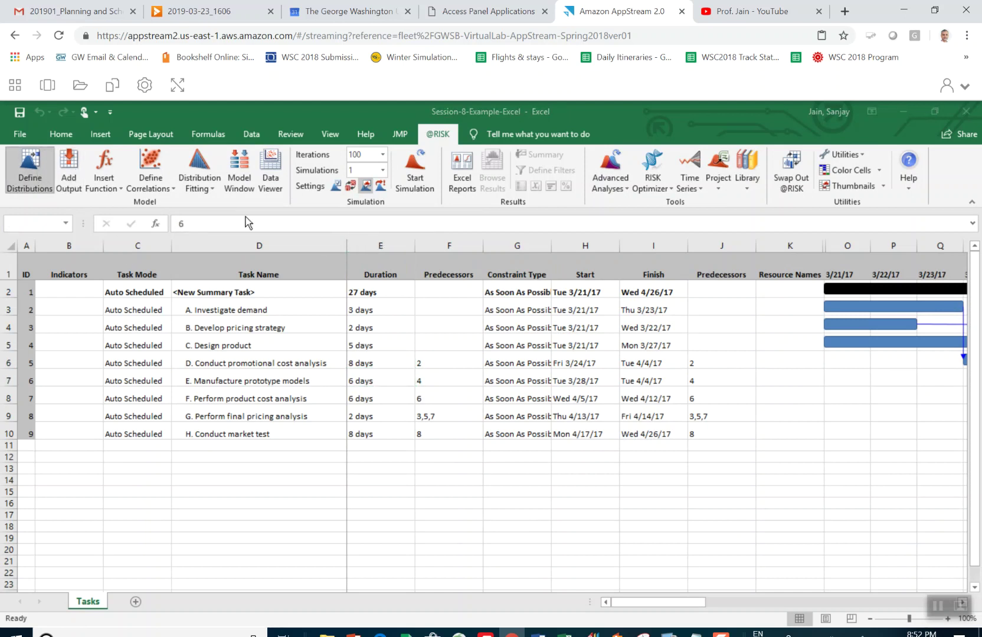
double_click(631, 359)
left_click(537, 293)
type("5")
left_click(538, 317)
type("11")
left_click(578, 428)
left_click(901, 467)
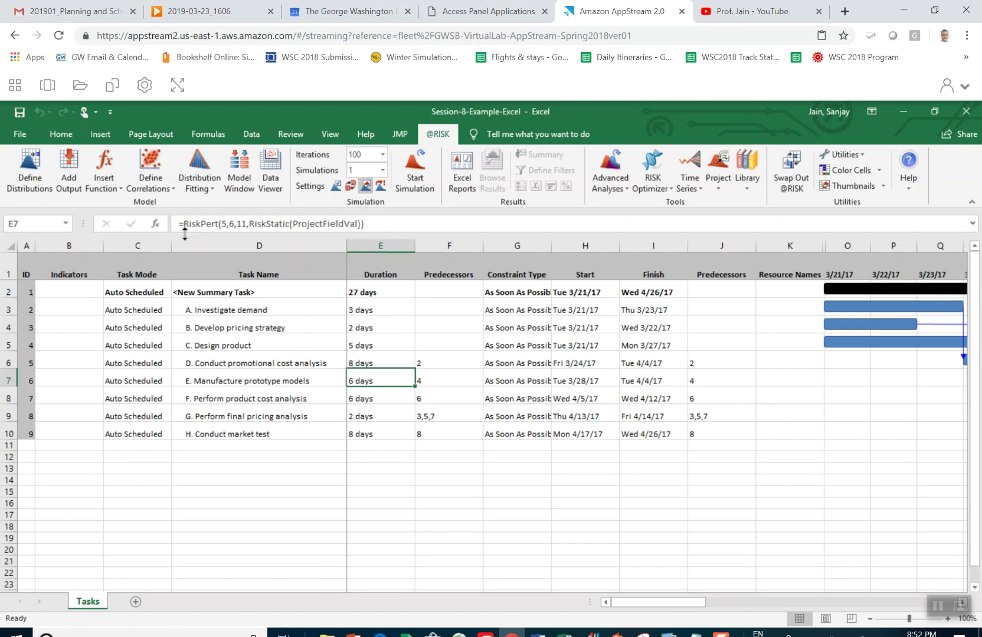
Give task F's duration in E8 a Pert distribution of 2–6–8 days
left_click(380, 397)
left_click(30, 171)
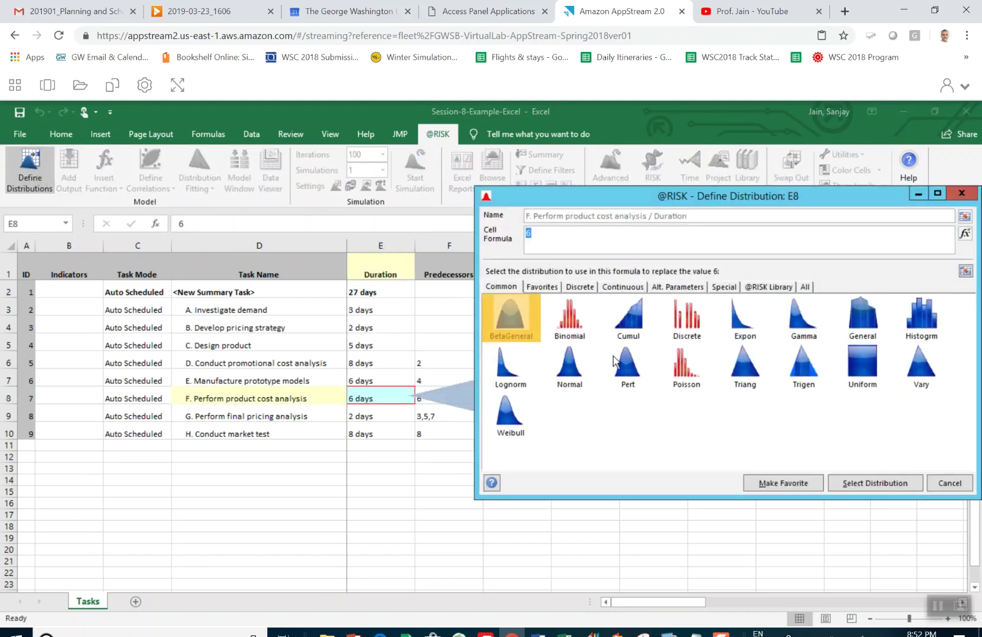
left_click(619, 362)
double_click(619, 360)
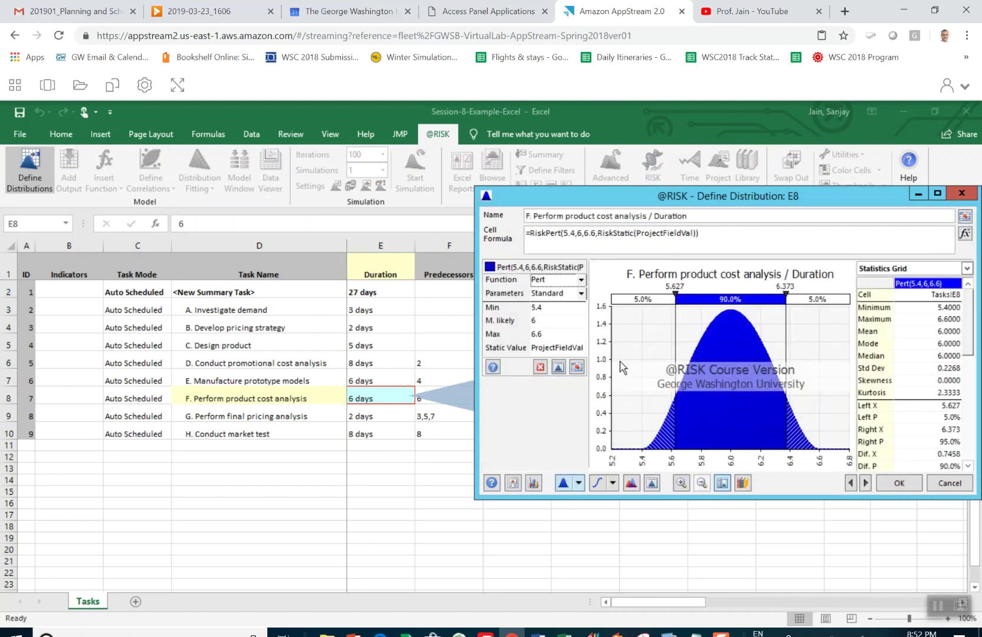
left_click(537, 307)
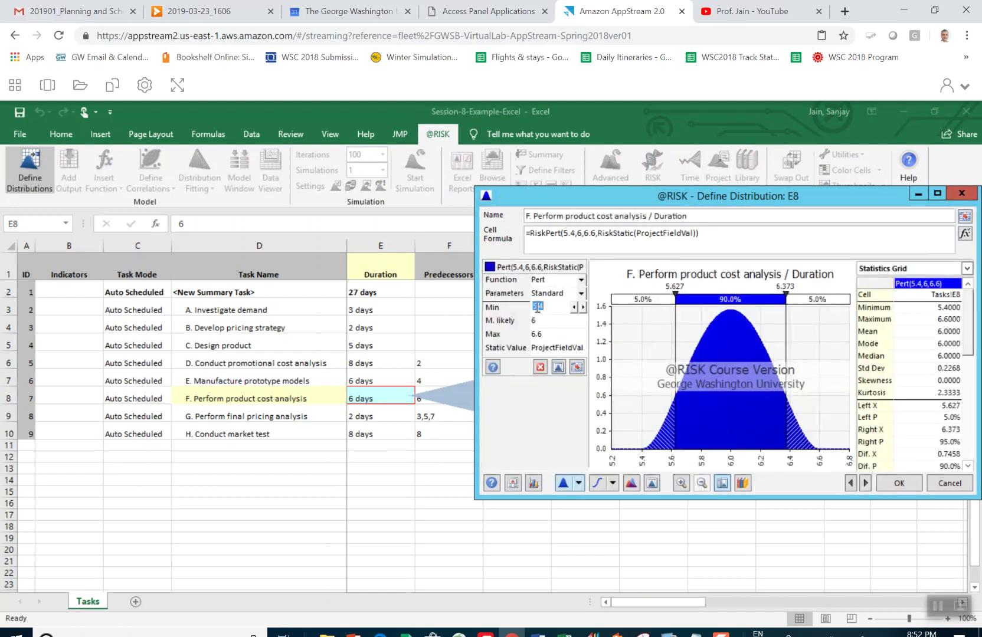
type("2")
key("Return")
left_click(545, 336)
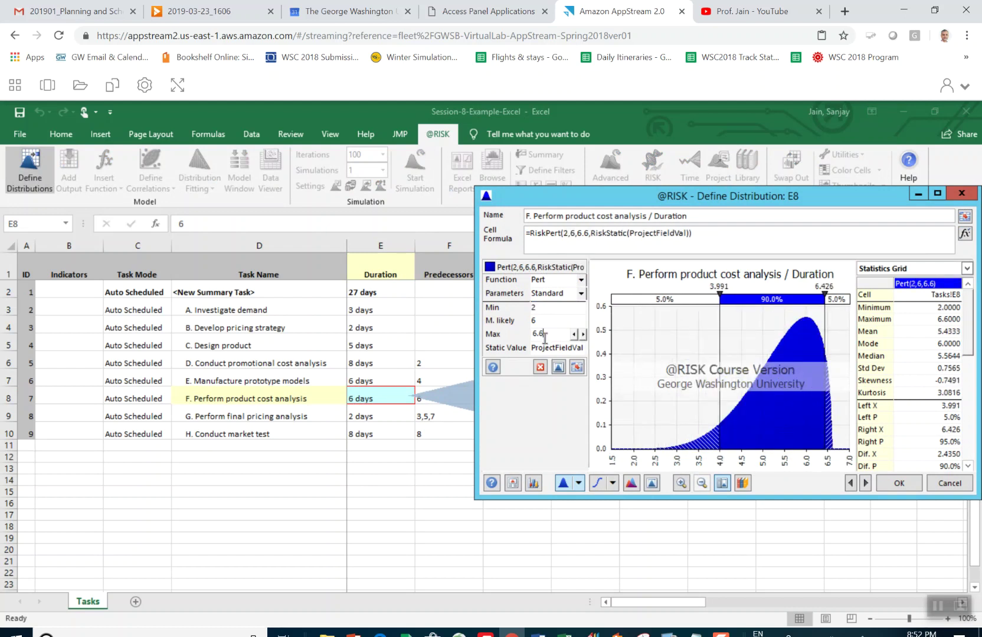
double_click(545, 335)
type("8")
key("Tab")
left_click(903, 481)
Enter 2 days as task G's duration in E9
left_click(379, 419)
type("2")
key("ctrl+Return")
Give task G's duration in E9 a Pert distribution of 1–2–6 days
left_click(37, 180)
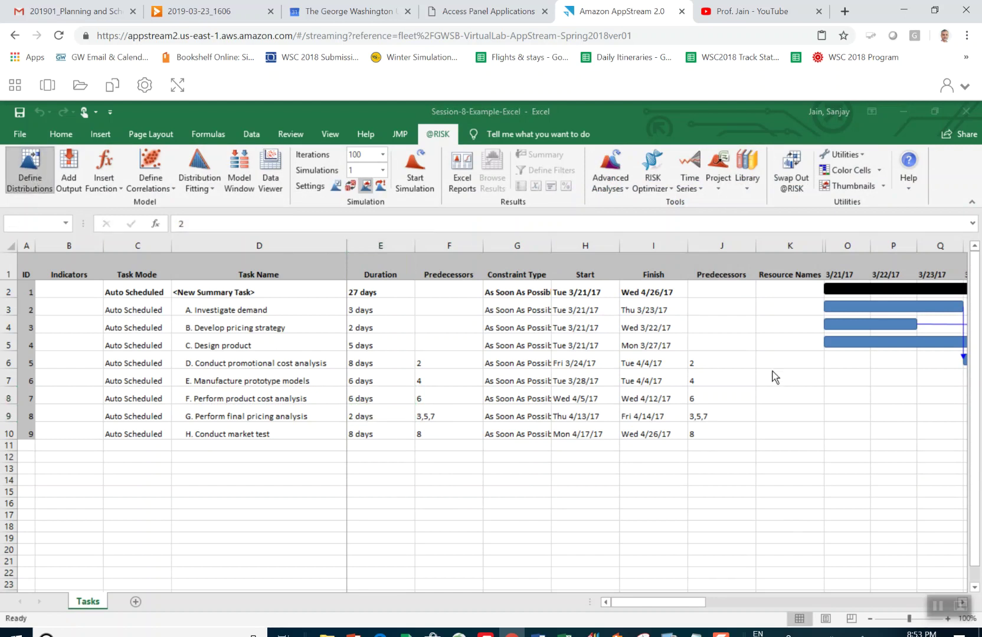
double_click(627, 387)
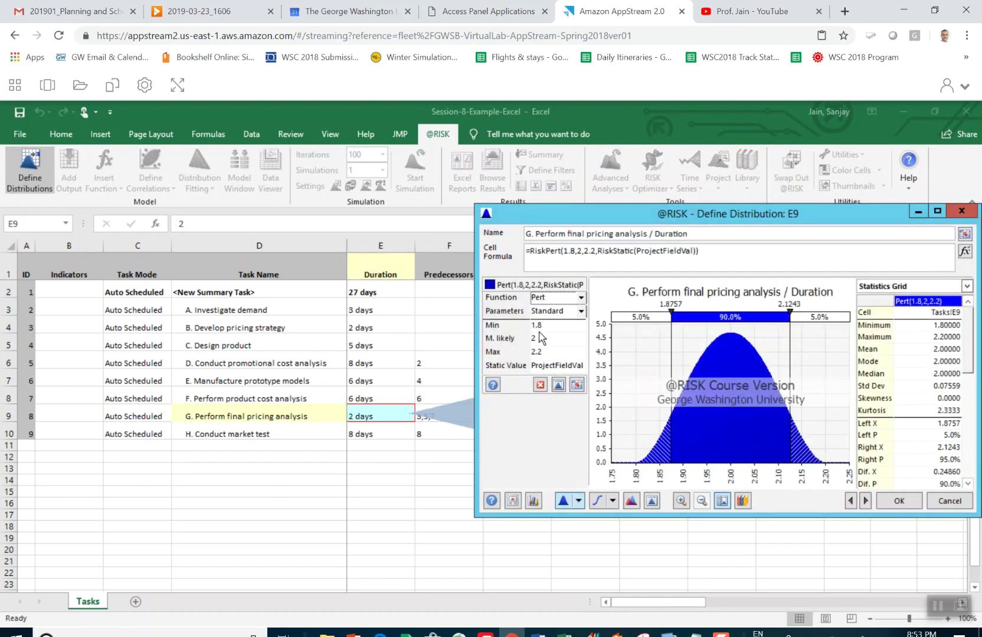
left_click(540, 326)
type("1")
left_click(538, 351)
double_click(537, 352)
type("6")
key("Tab")
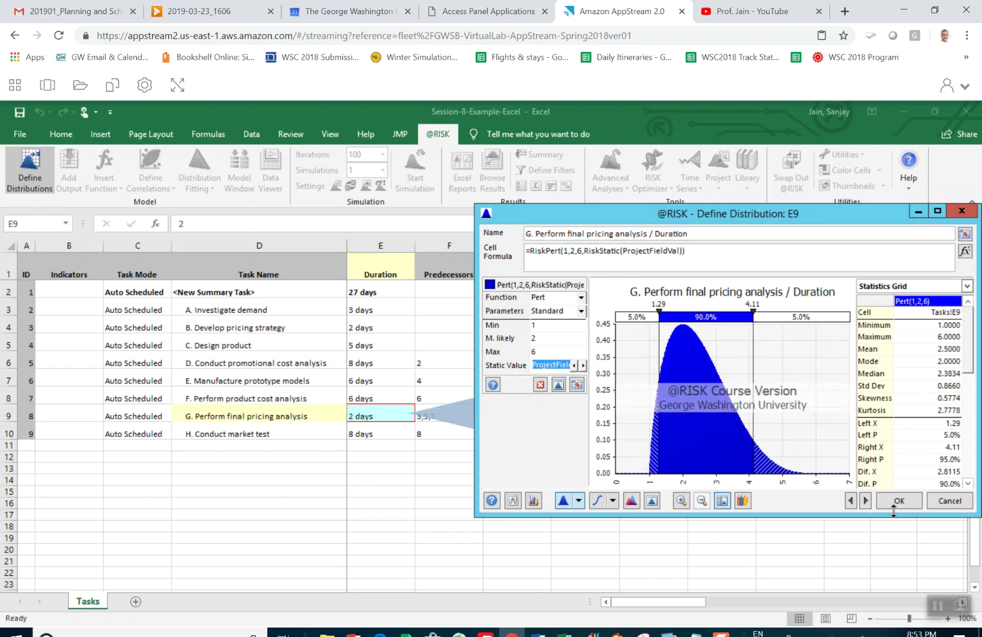
left_click(896, 503)
Give task H's duration in E10 a Pert distribution of 3–8–10 days
left_click(375, 432)
left_click(30, 170)
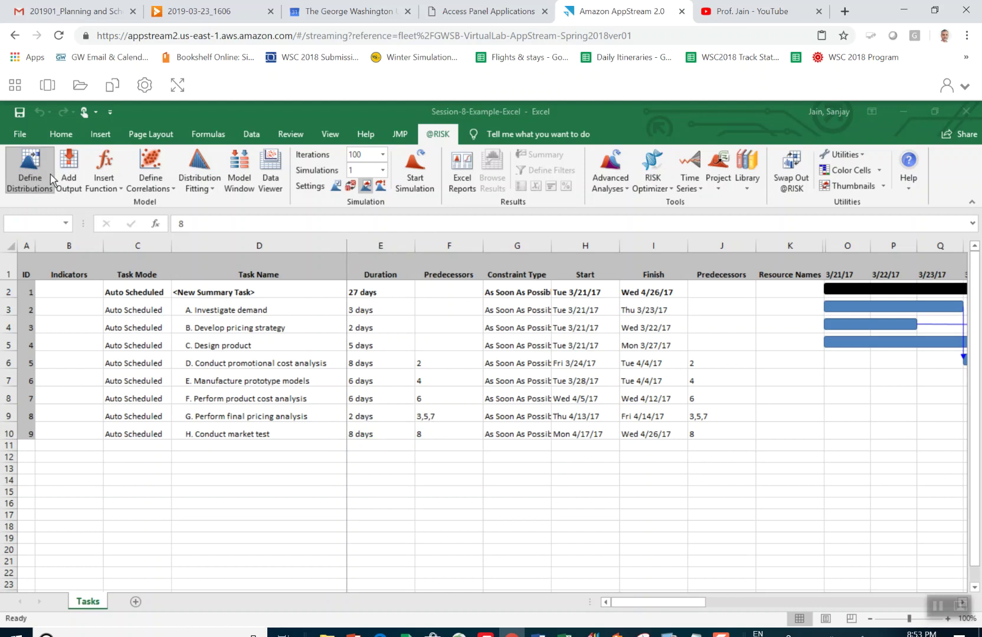
double_click(627, 406)
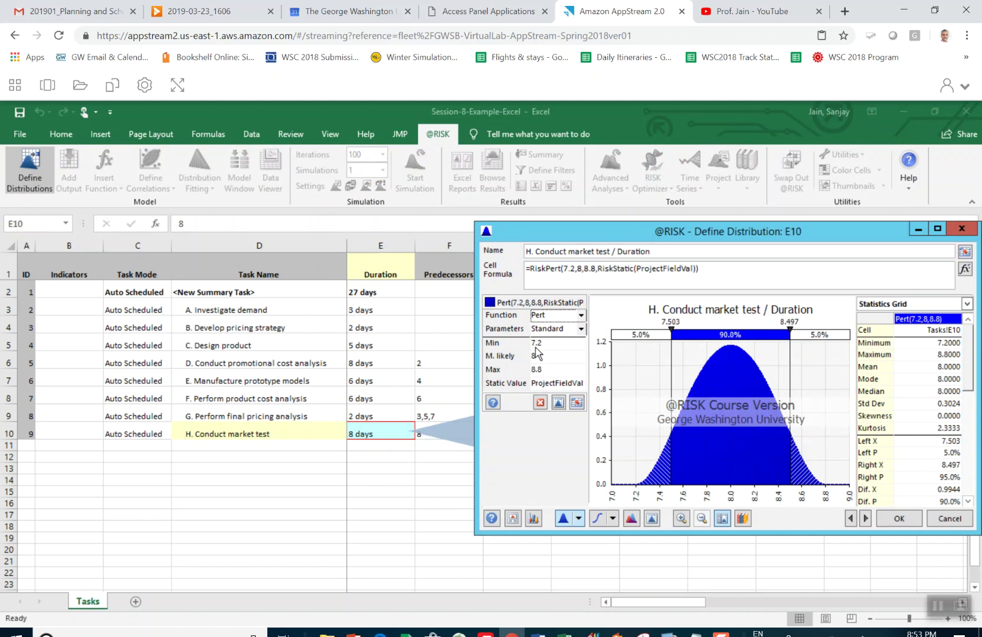
left_click(534, 347)
double_click(536, 343)
type("3")
left_click(542, 371)
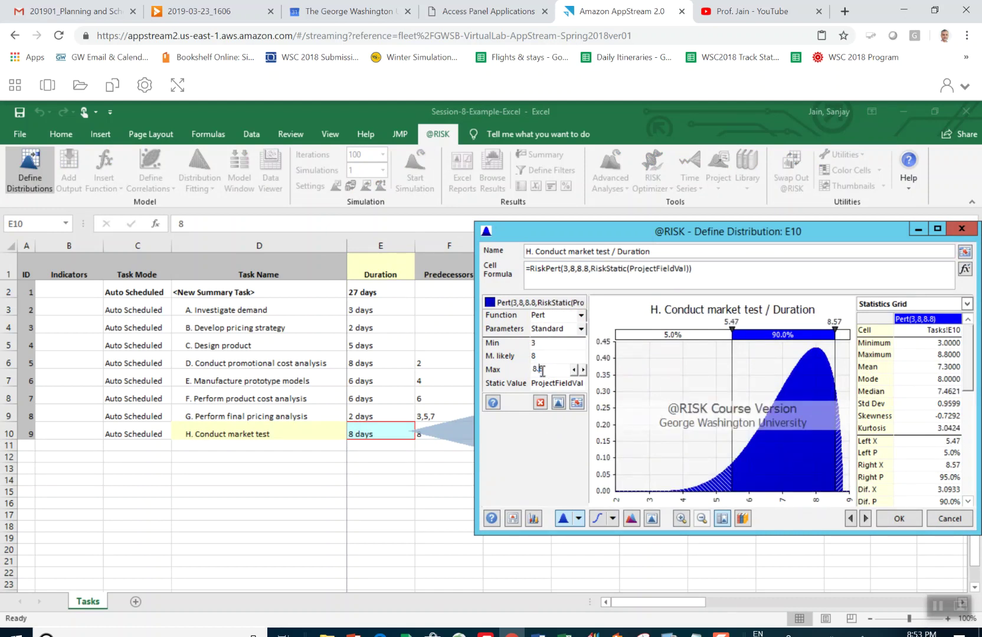
type("10")
key("Tab")
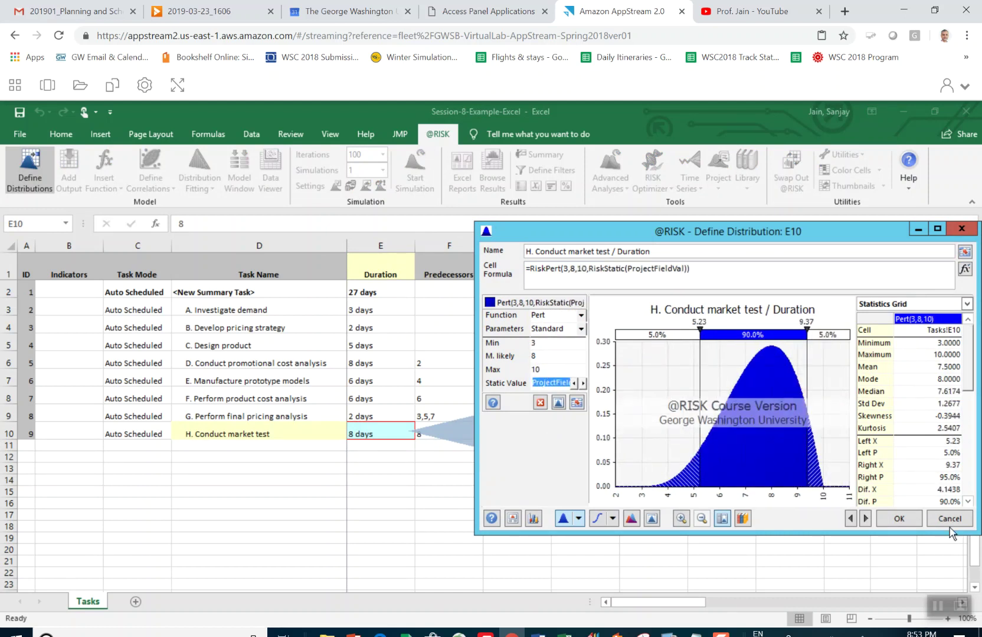
left_click(918, 525)
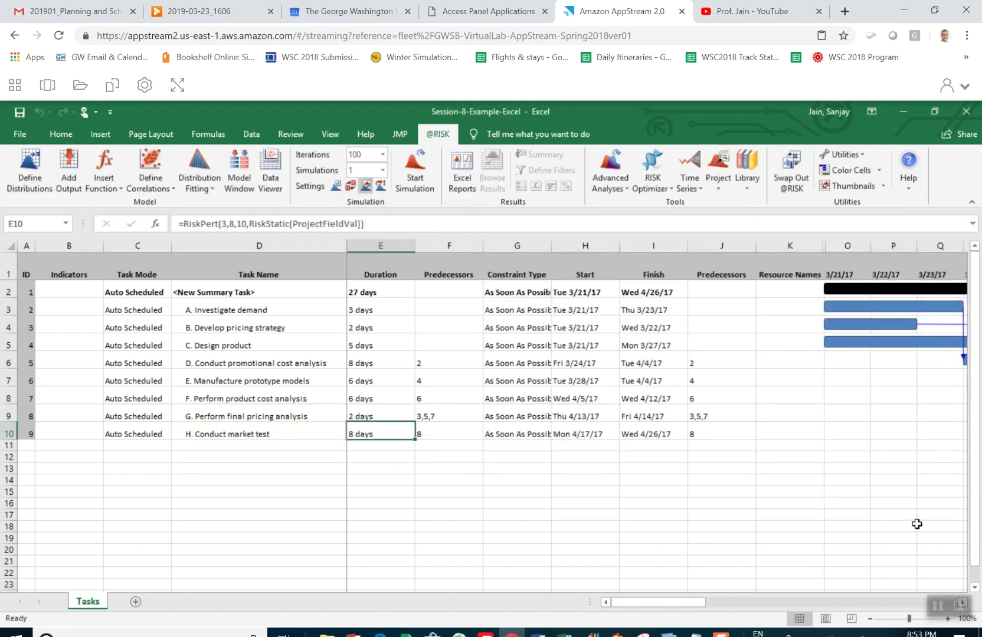
key("Up")
key("Up")
key("Up")
key("Up")
key("Up")
key("Up")
key("Up")
key("Up")
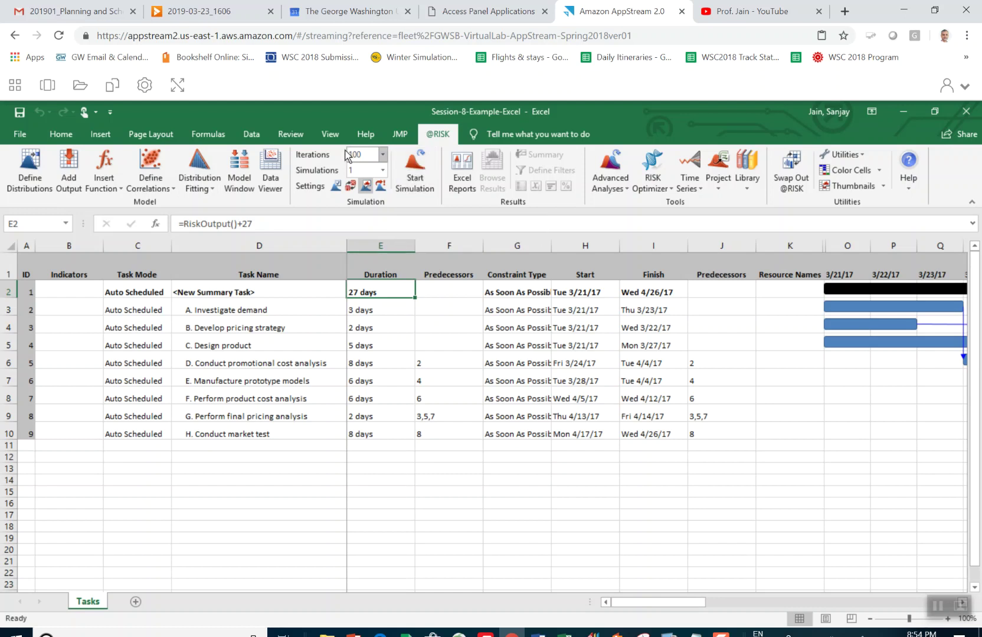
left_click(383, 156)
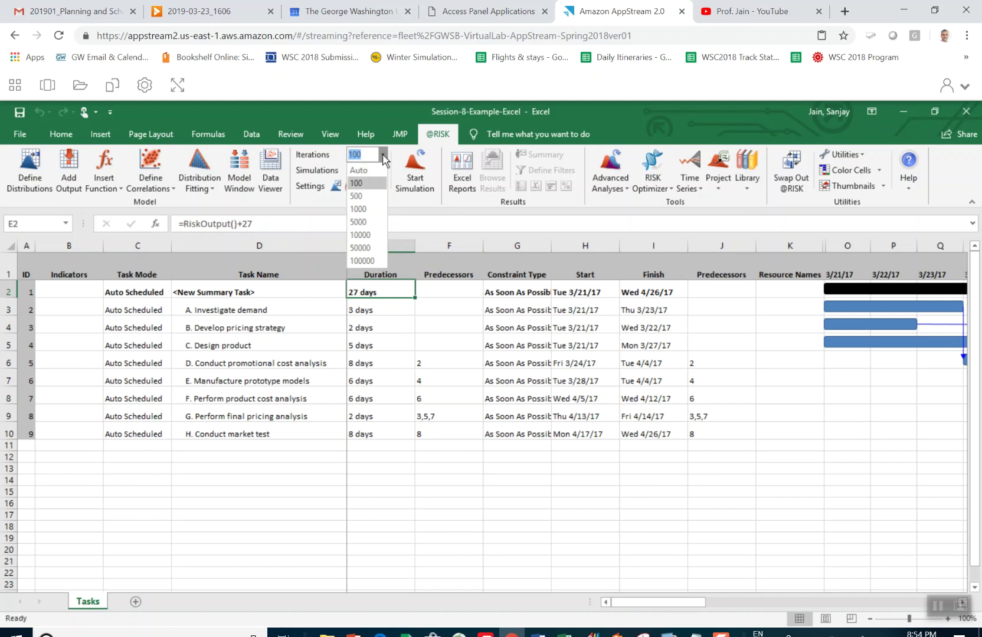
left_click(378, 209)
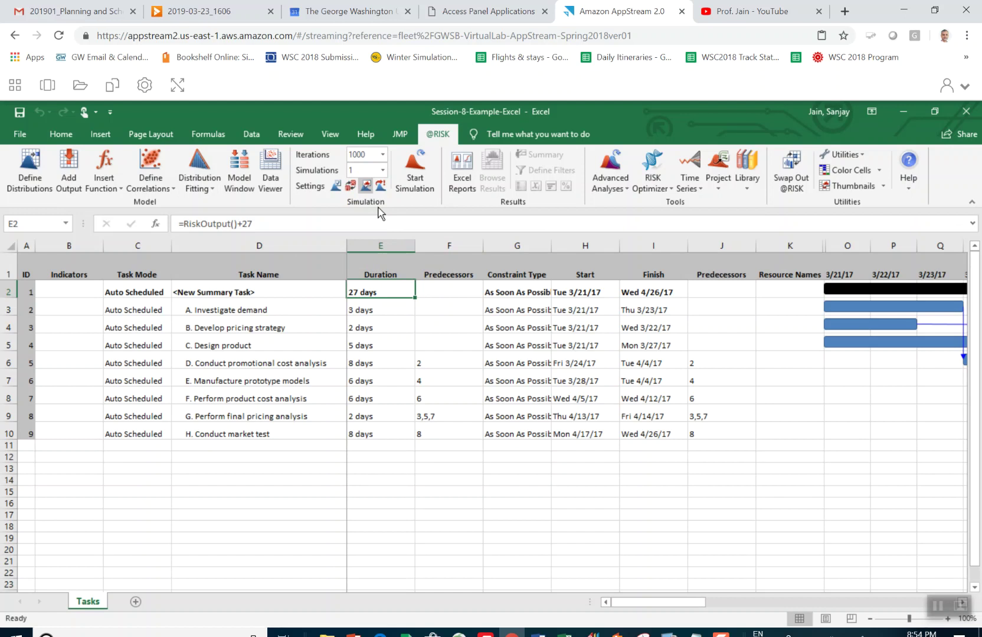
left_click(416, 168)
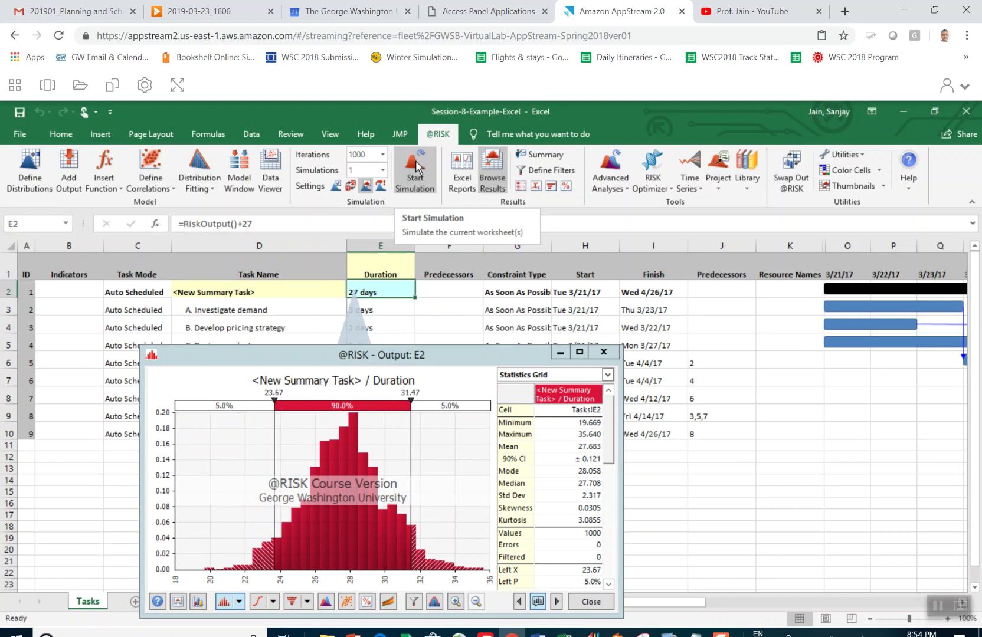
Reposition the Output window and set the histogram delimiters to 19.40 and 32.00 days
left_click(505, 352)
mouse_move(505, 352)
left_mouse_down()
mouse_move(617, 306)
mouse_move(629, 271)
mouse_move(608, 263)
mouse_move(487, 349)
left_mouse_up()
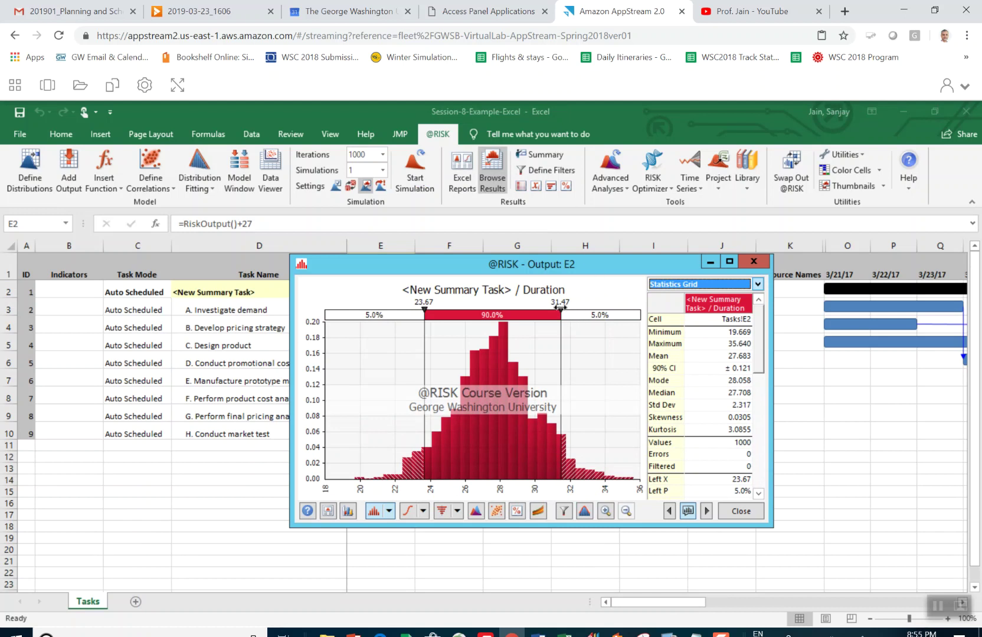
left_click_drag(559, 308, 570, 308)
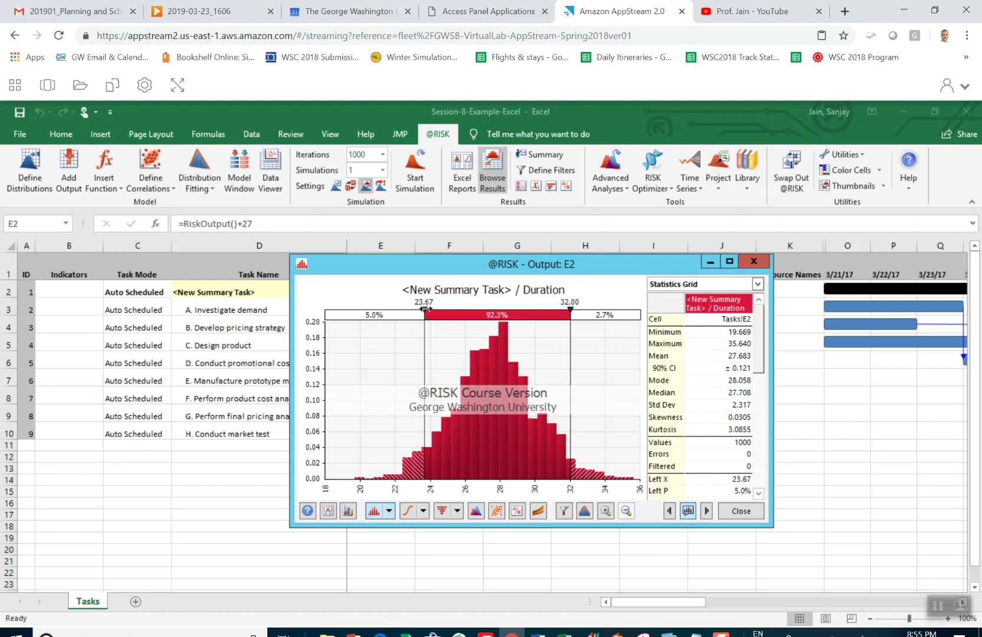
left_click_drag(424, 308, 351, 309)
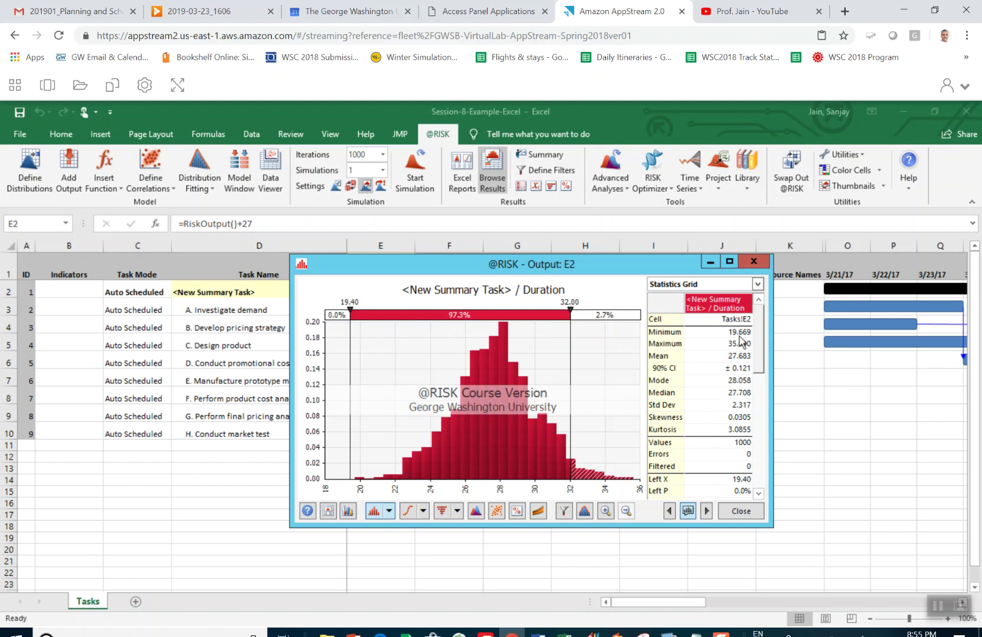
Scroll the Statistics Grid through the duration percentile rows and back to the top
left_click_drag(766, 361, 764, 448)
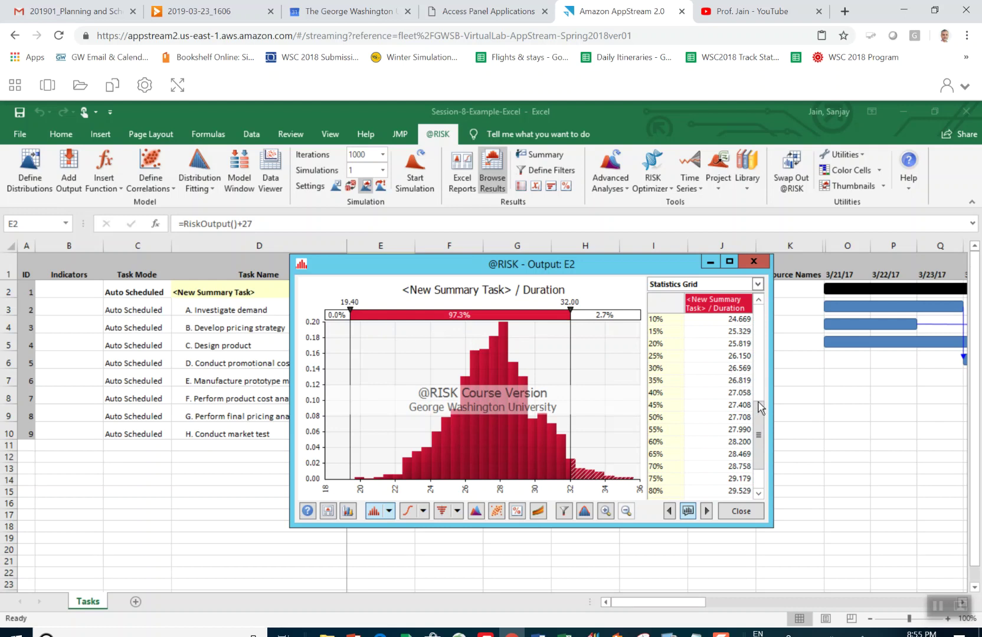
left_click(758, 493)
left_click(758, 494)
left_click(759, 495)
left_click(759, 495)
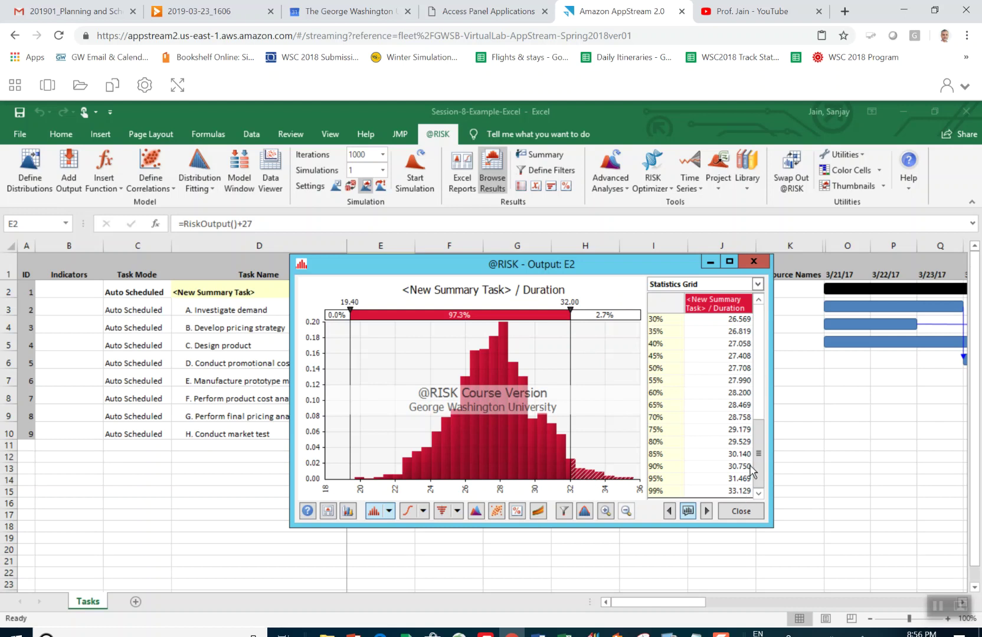
left_click_drag(765, 398, 766, 318)
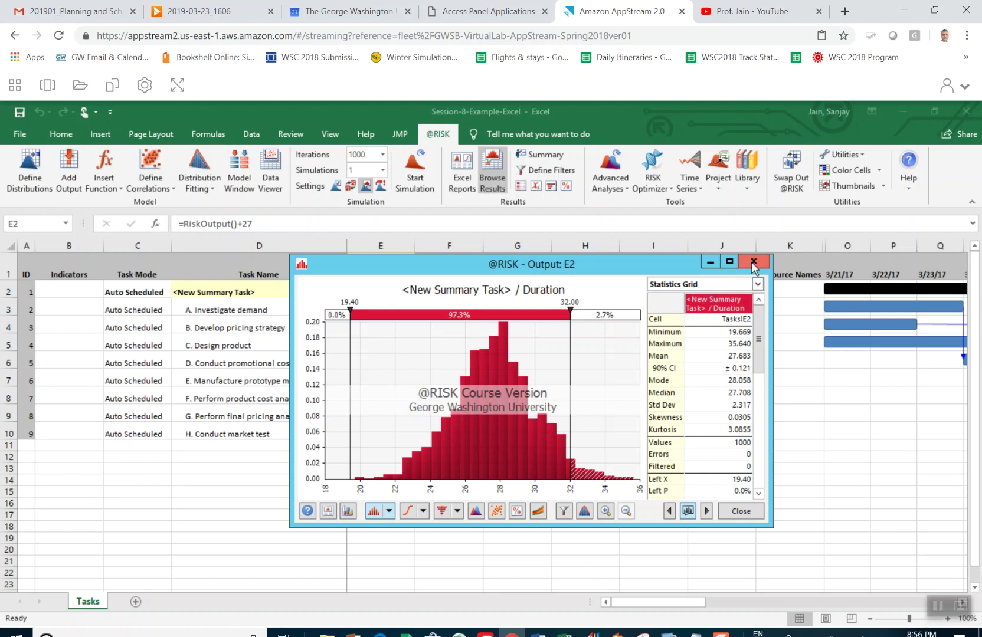
Close the duration results and generate a Probabilistic Gantt chart with critical indices
left_click(740, 509)
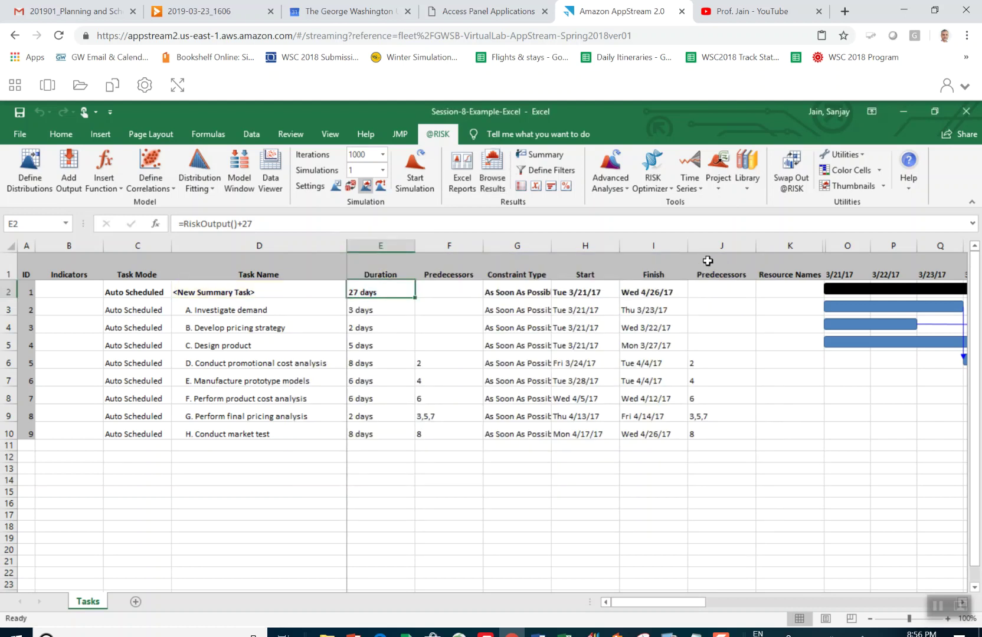
left_click(717, 190)
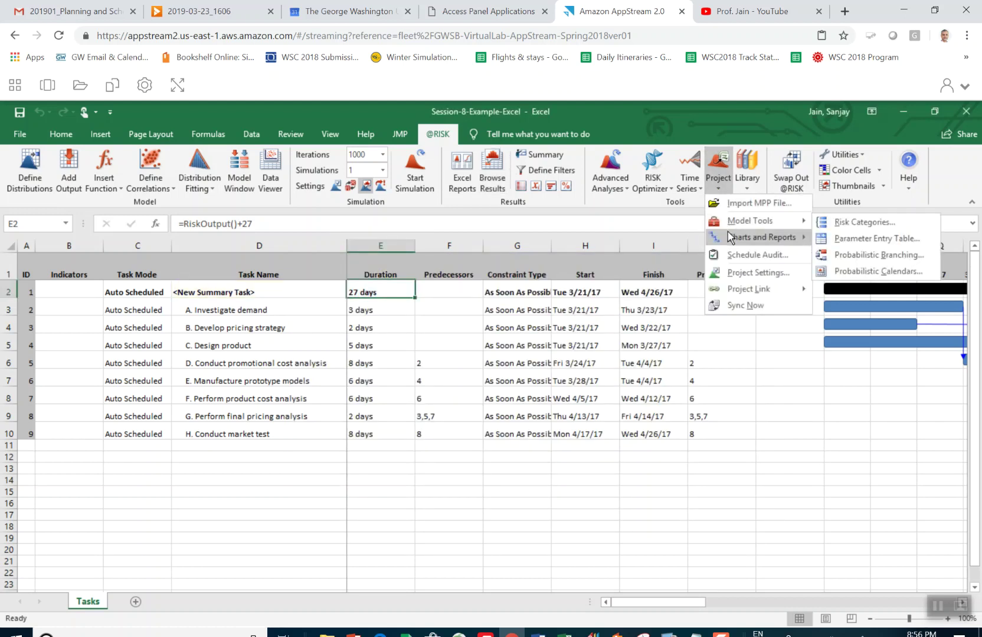
mouse_move(730, 237)
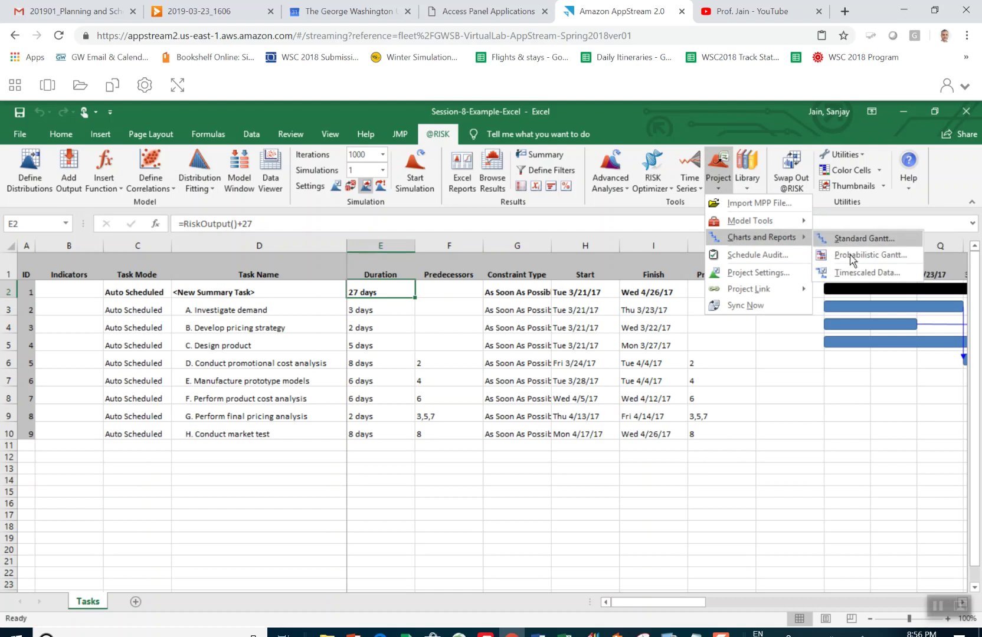
left_click(851, 260)
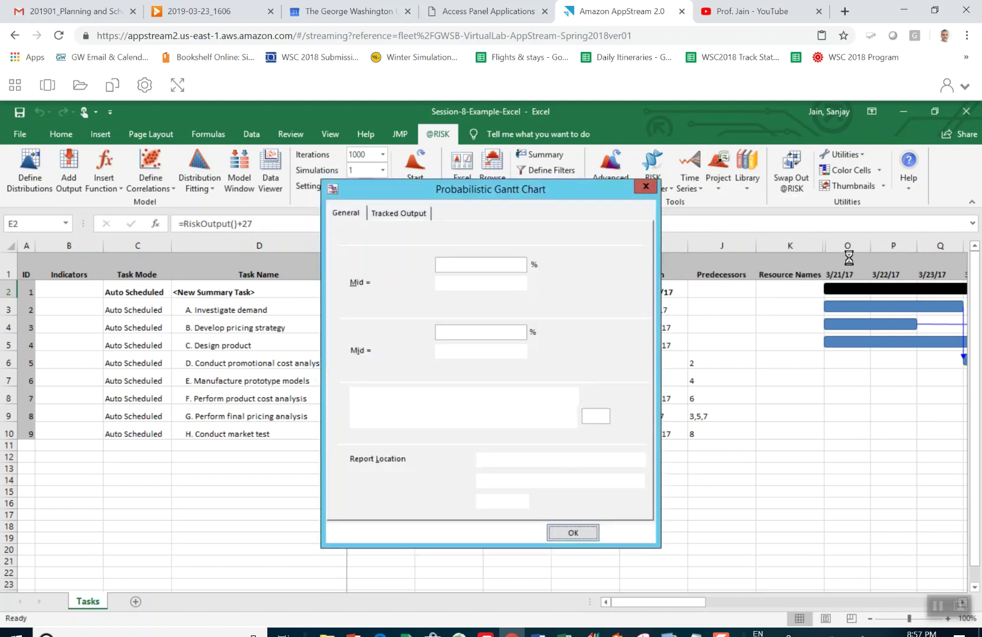
left_click(572, 534)
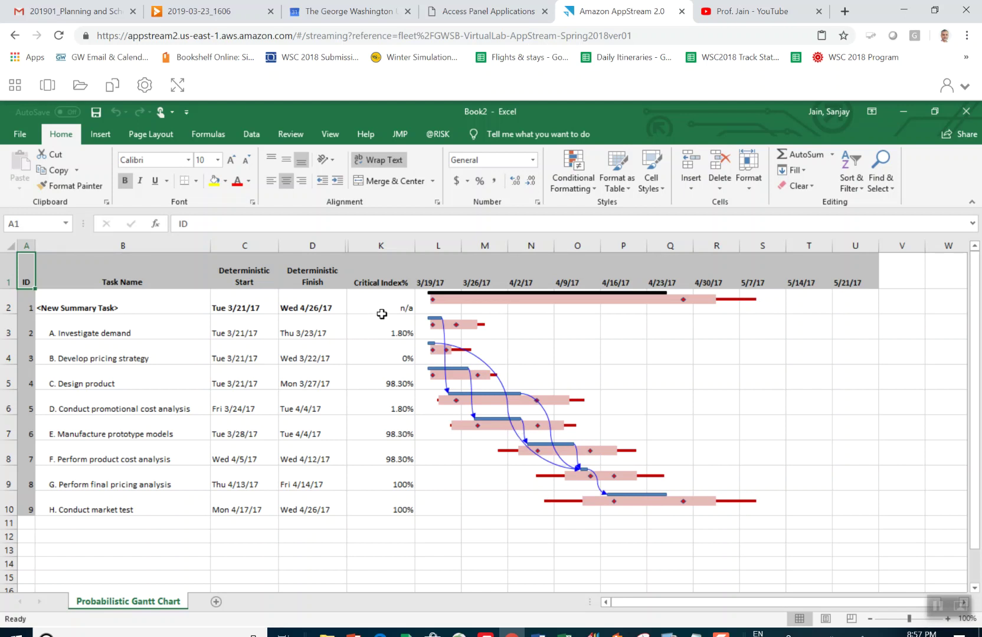
left_click_drag(380, 302, 378, 509)
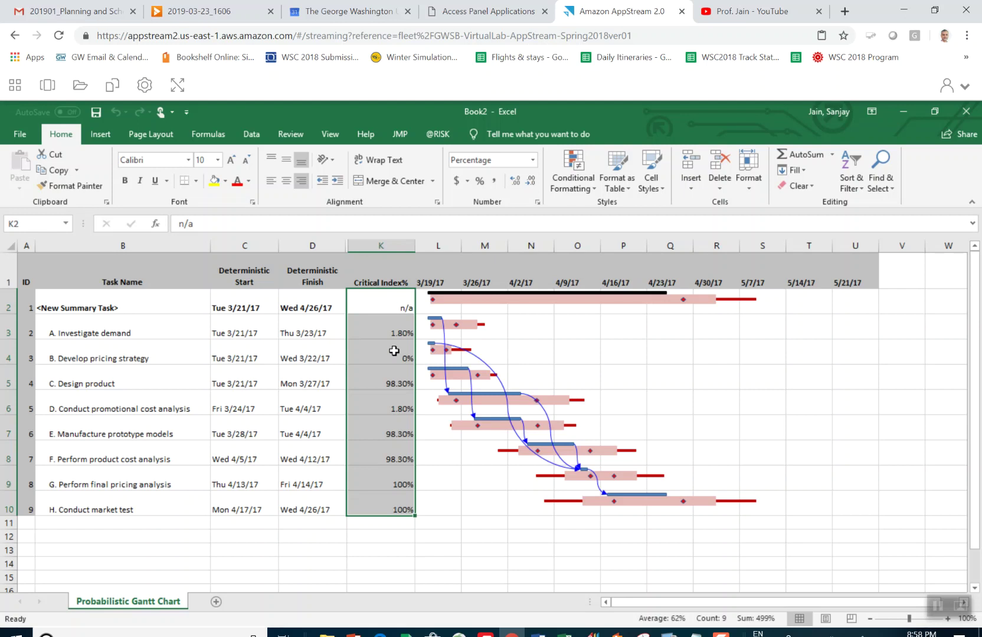
left_click(436, 135)
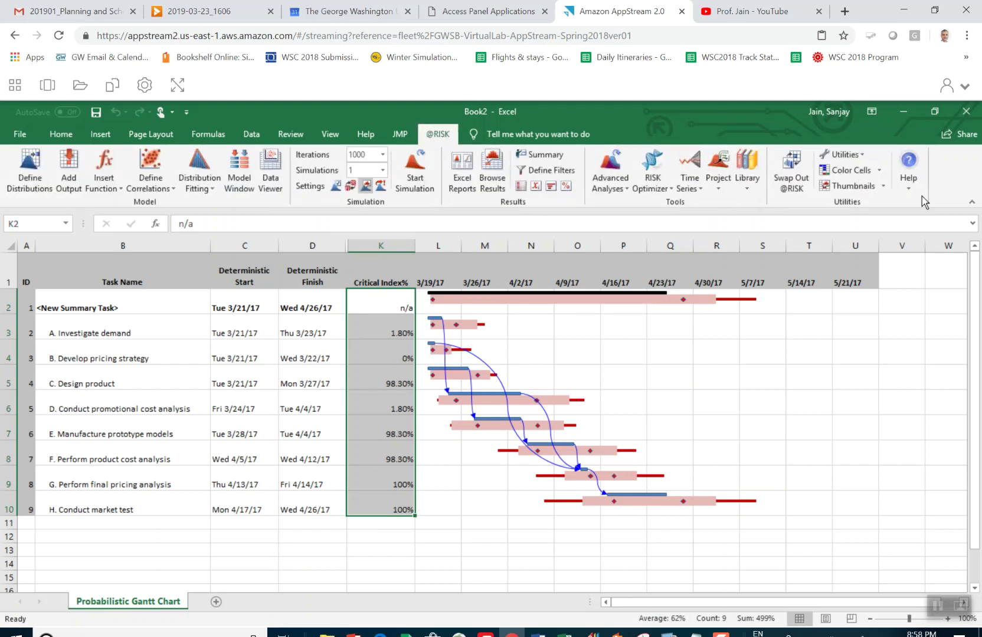
left_click(913, 184)
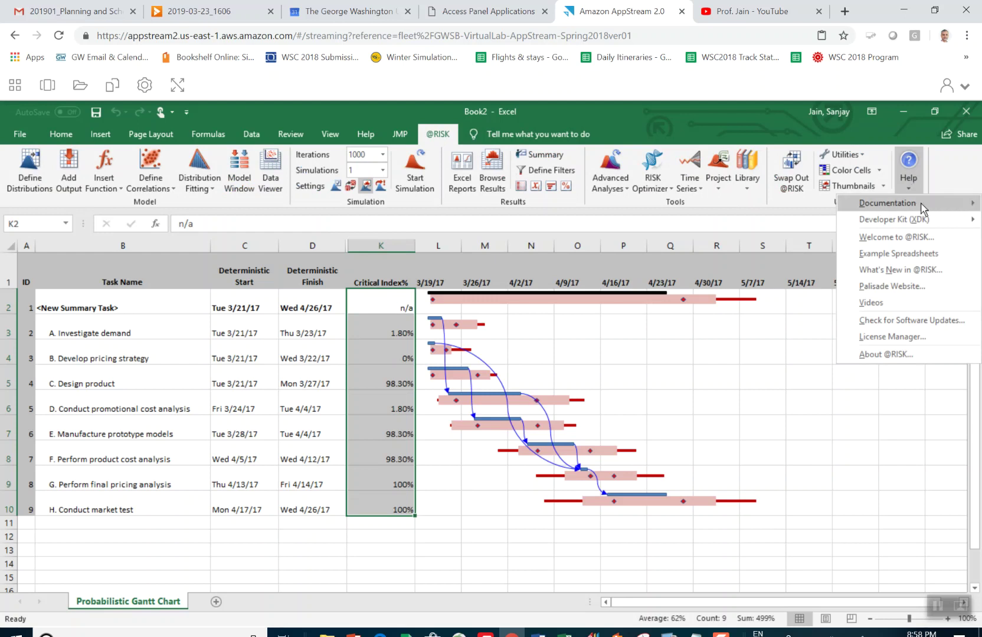
mouse_move(844, 206)
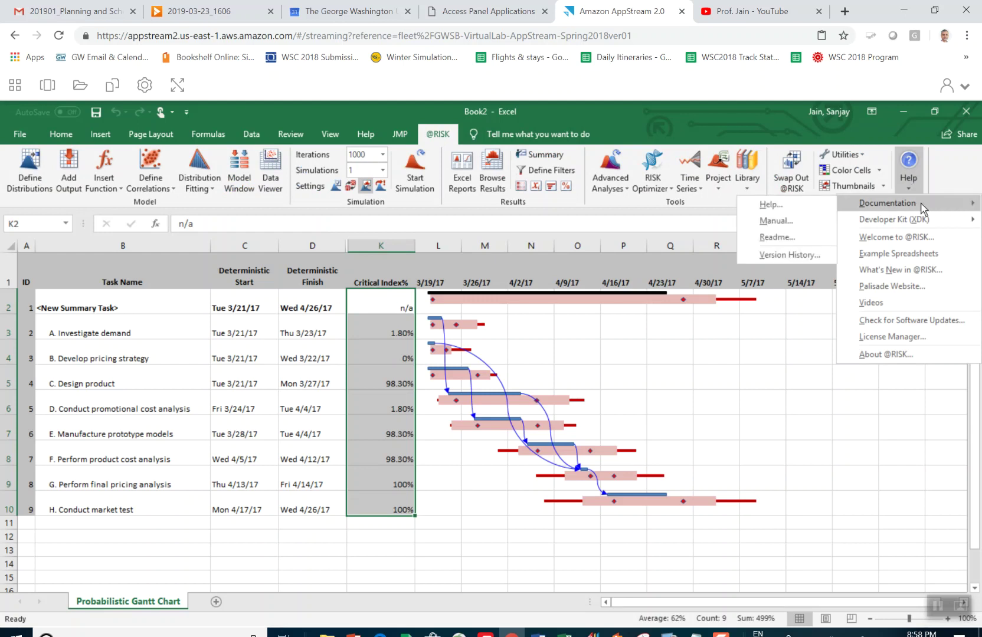
left_click(789, 211)
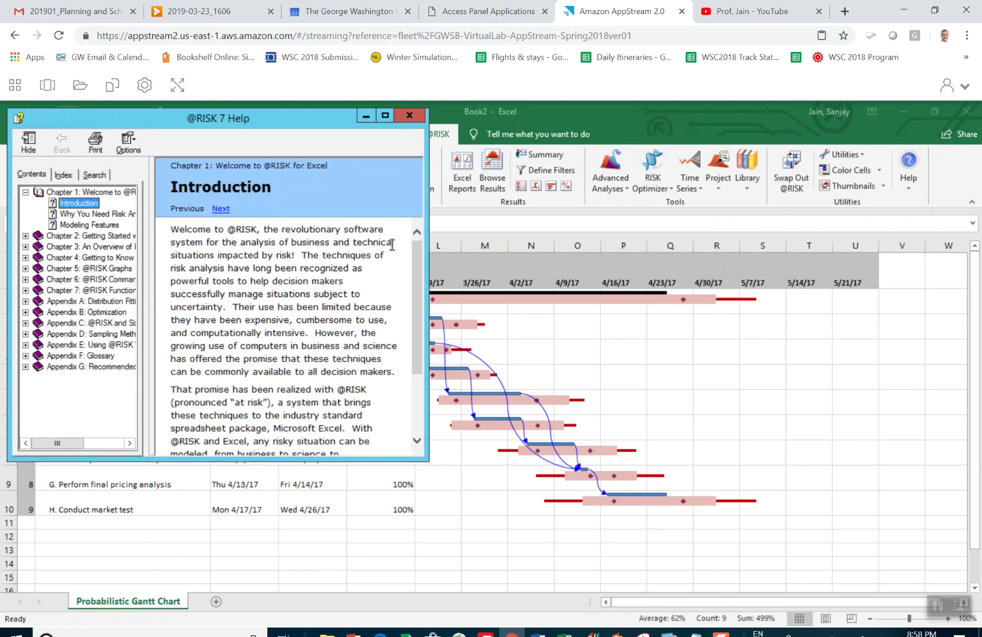
left_click(88, 175)
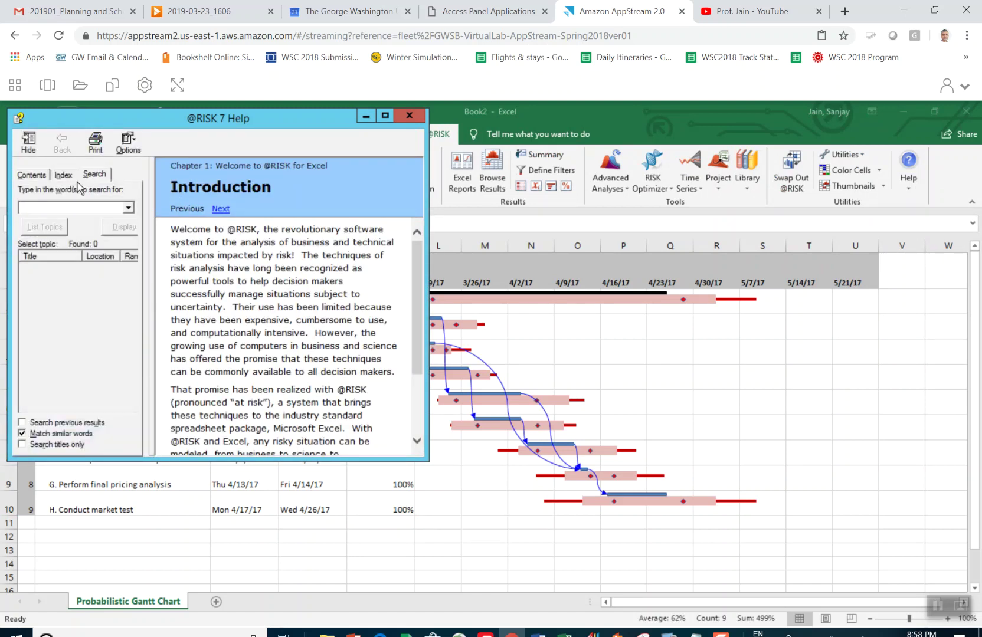
left_click(78, 207)
type("critic")
type("a;")
type("l index")
key("Return")
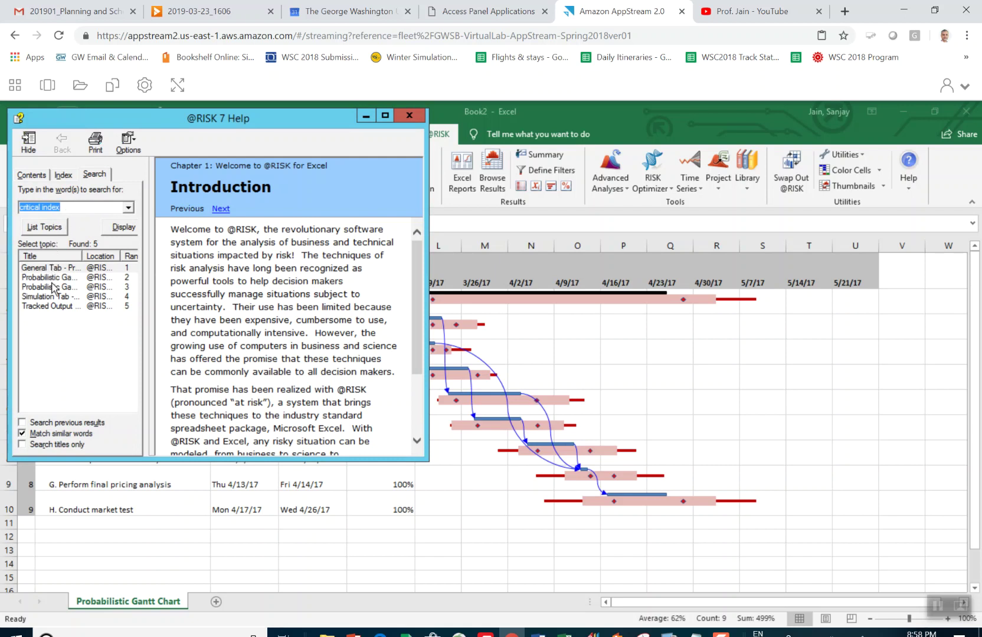
Read the General Tab – Probabilistic Gantt Chart help topic
double_click(54, 268)
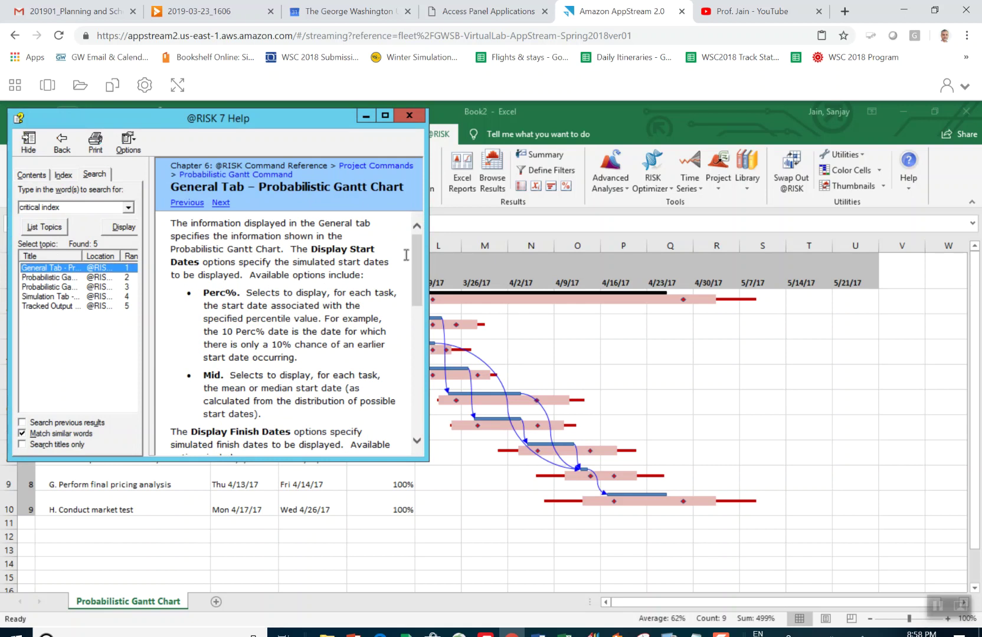
left_click_drag(417, 270, 419, 274)
scroll(418, 275, "down", 4)
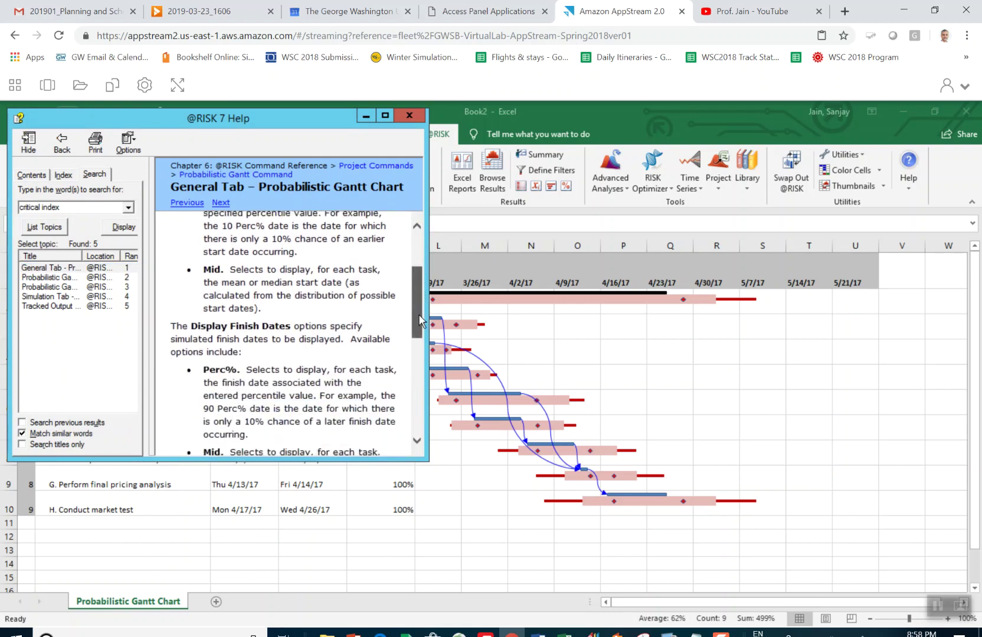
scroll(418, 439, "down", 4)
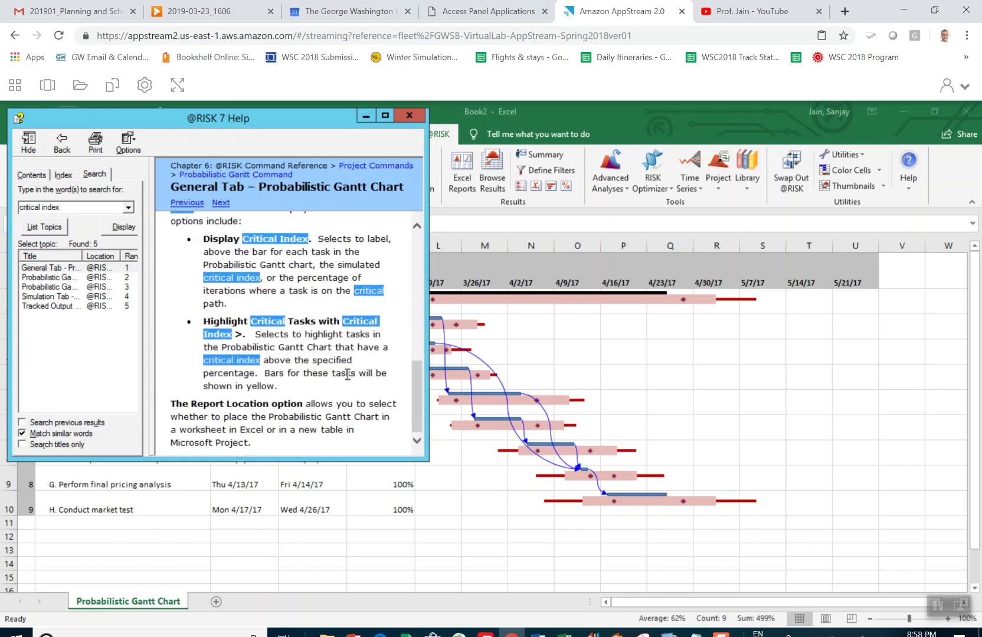
left_click_drag(415, 388, 409, 279)
scroll(409, 279, "up", 3)
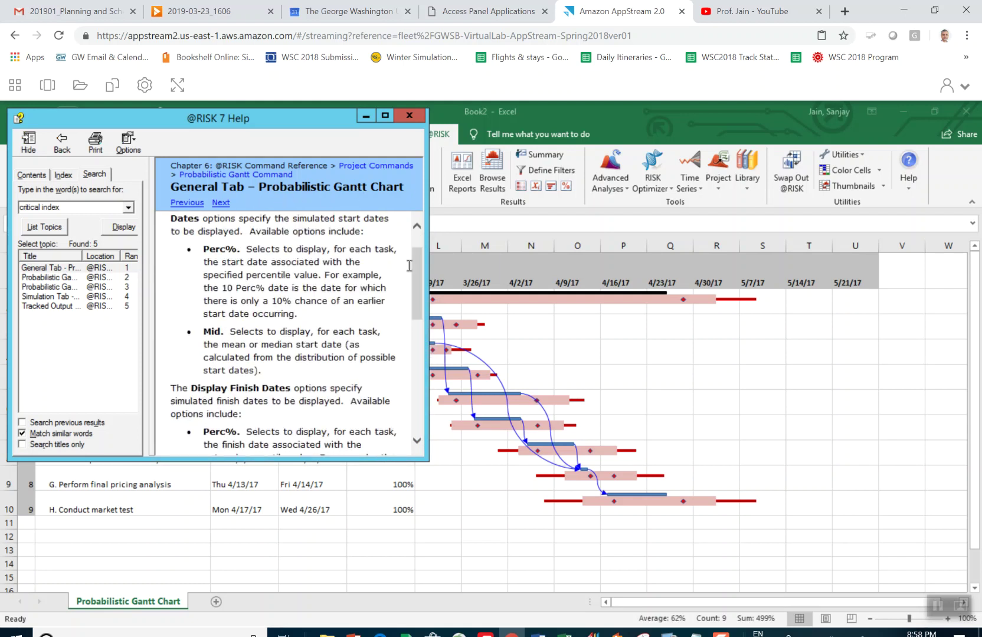
scroll(422, 342, "down", 5)
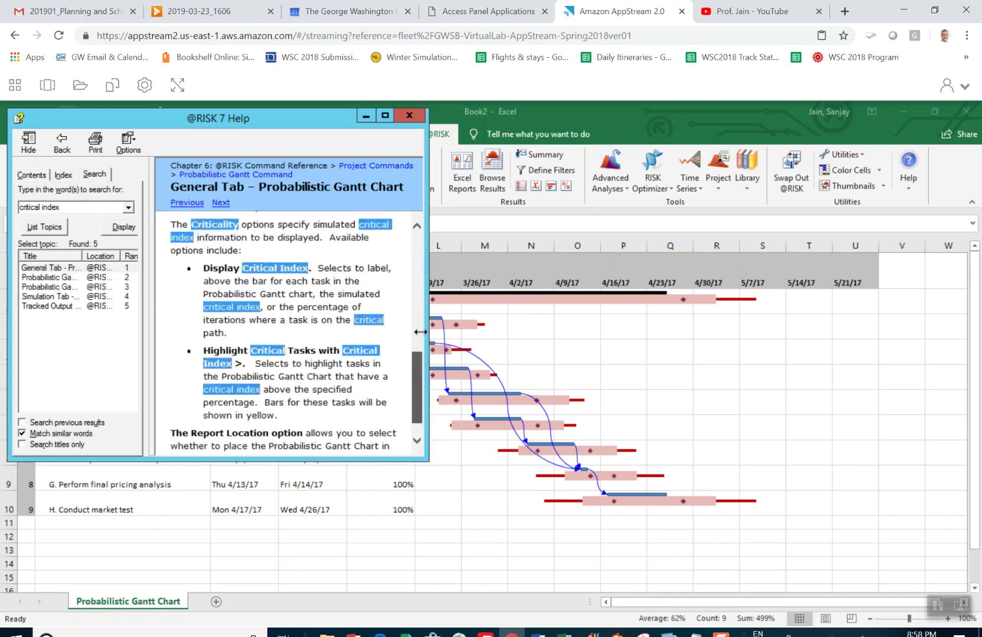
Read the Probabilistic Gantt Command help topic, then close the help window
left_click(65, 277)
double_click(67, 278)
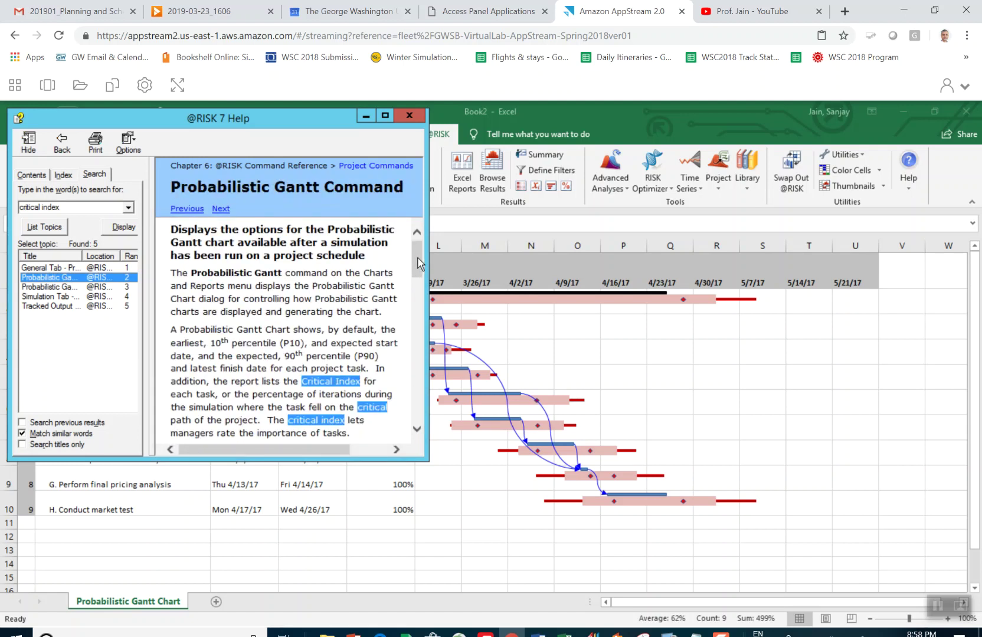
left_click_drag(417, 264, 427, 420)
scroll(408, 239, "up", 10)
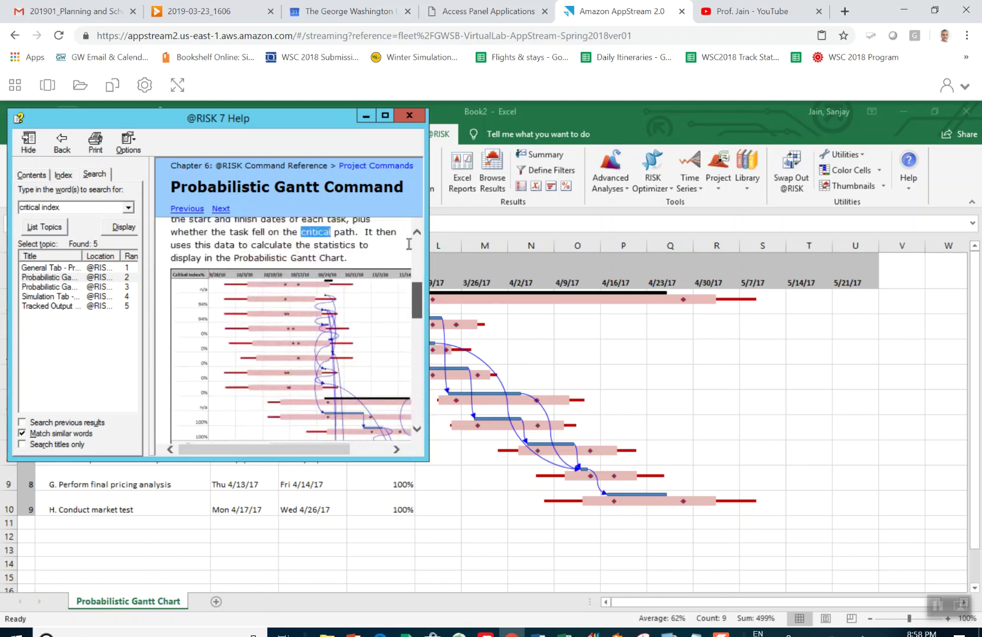
scroll(408, 239, "up", 5)
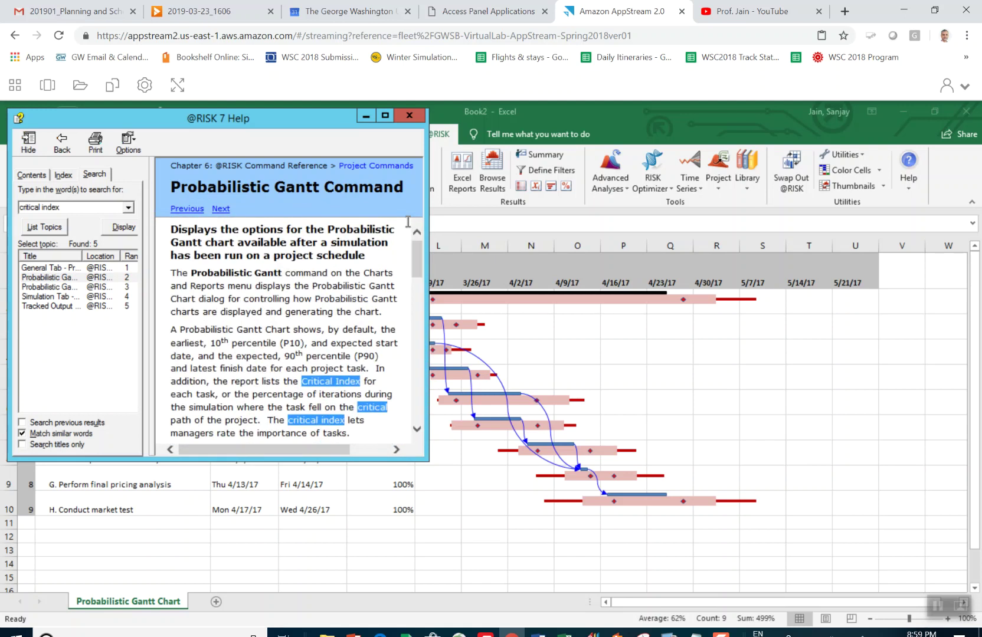
left_click(409, 115)
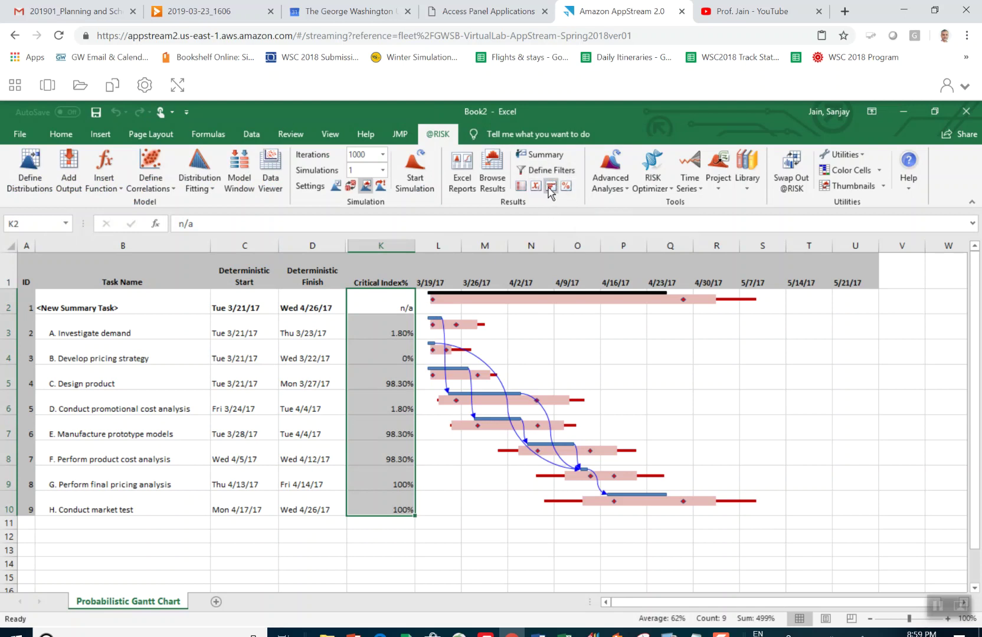
left_click(549, 188)
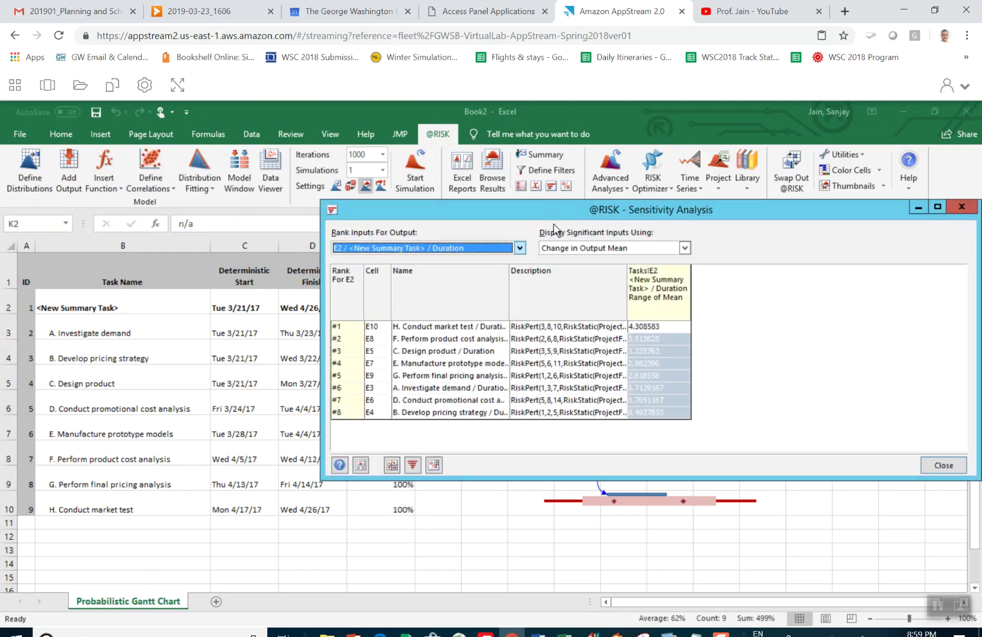
left_click(412, 466)
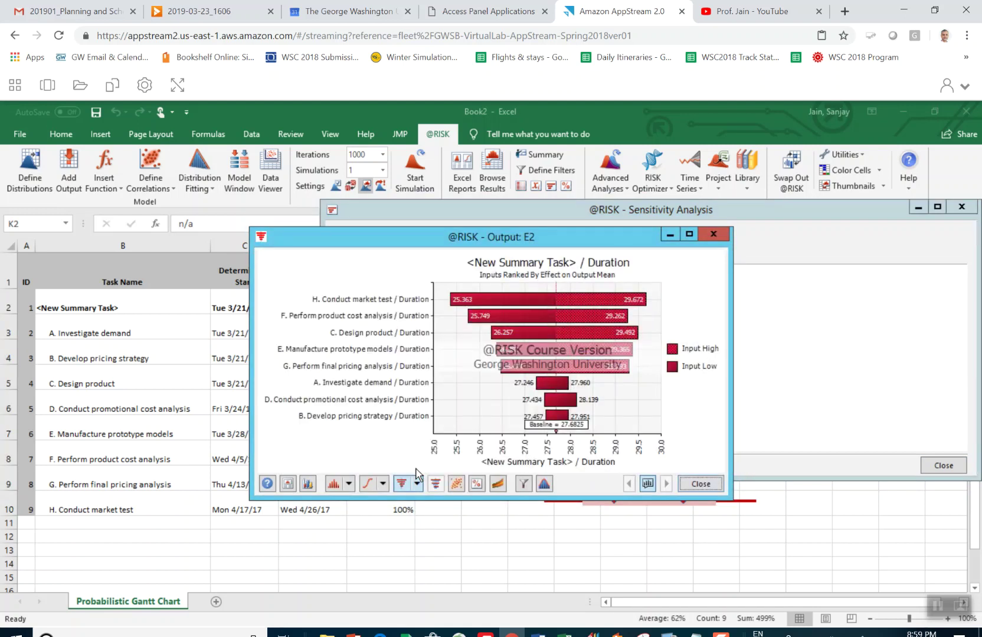
left_click(418, 483)
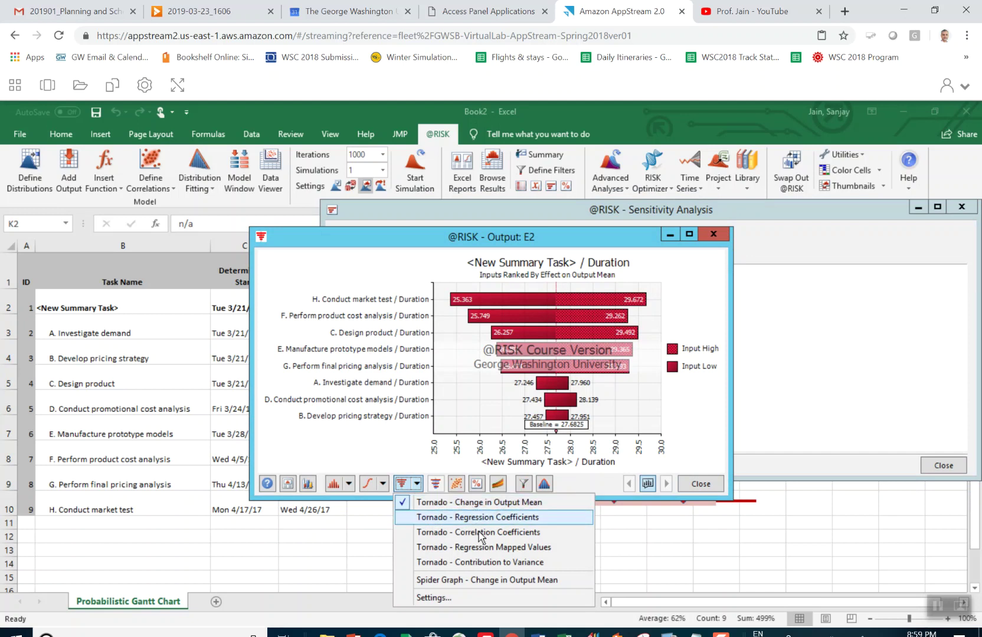
left_click(480, 564)
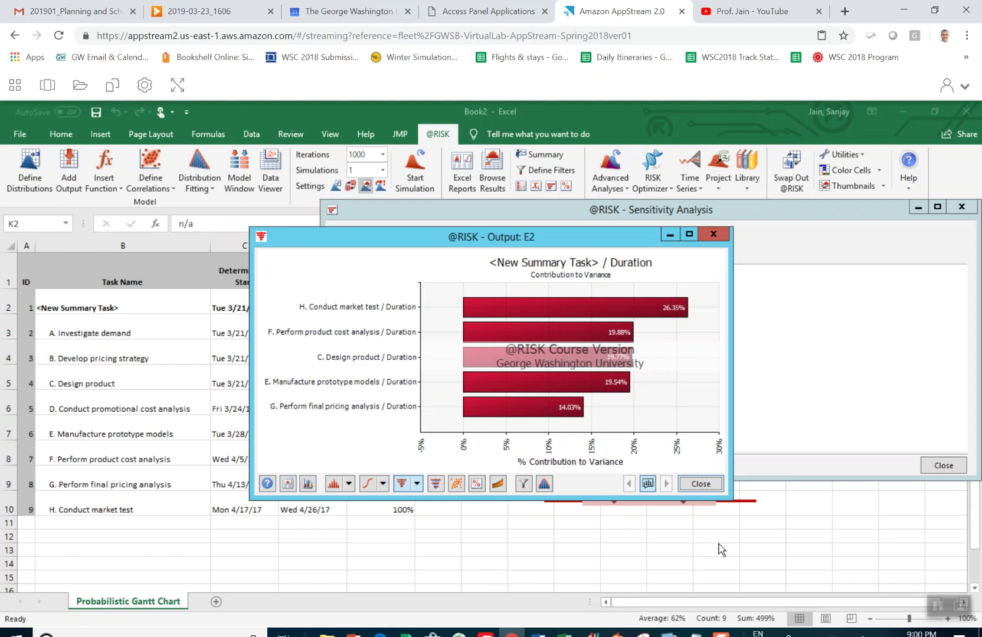
left_click(701, 485)
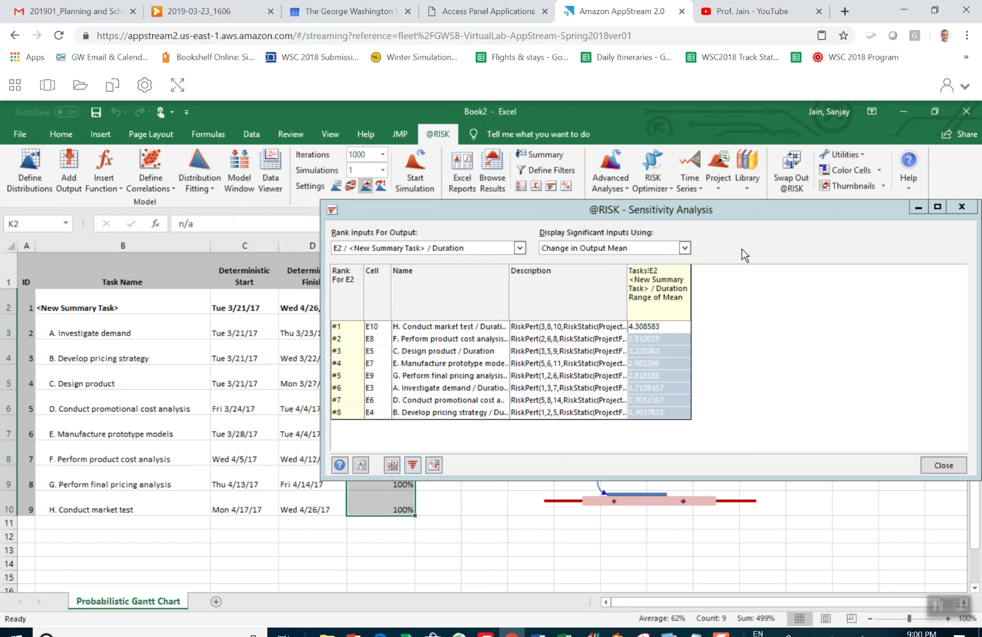
left_click(962, 206)
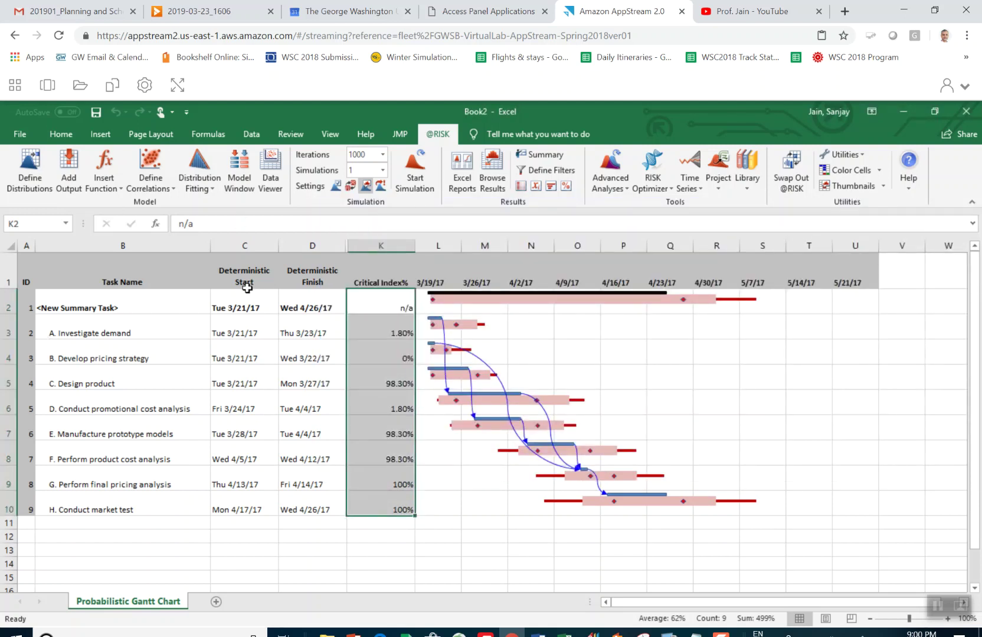
left_click(26, 132)
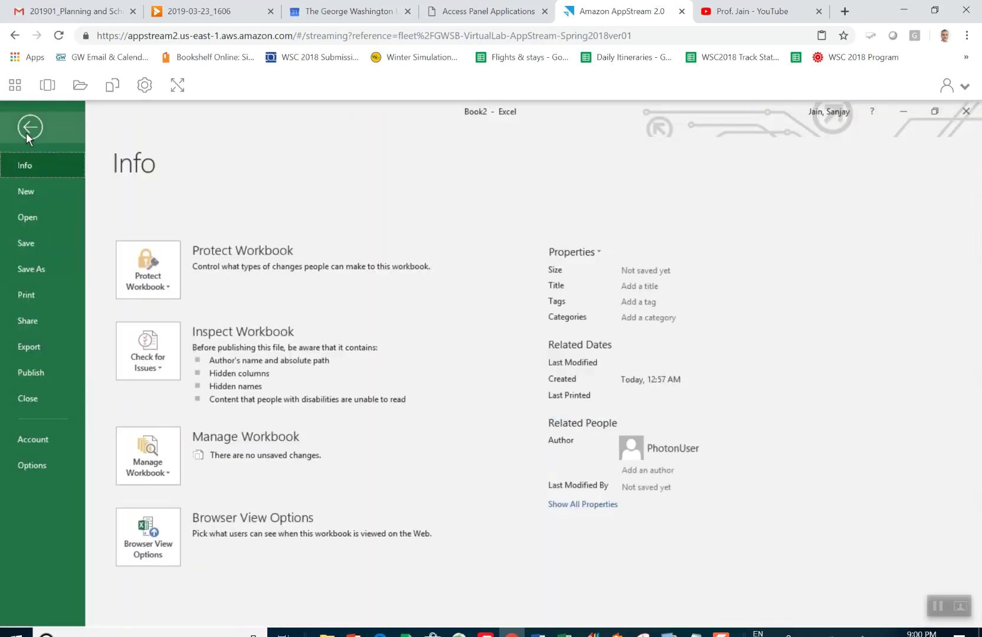
left_click(35, 270)
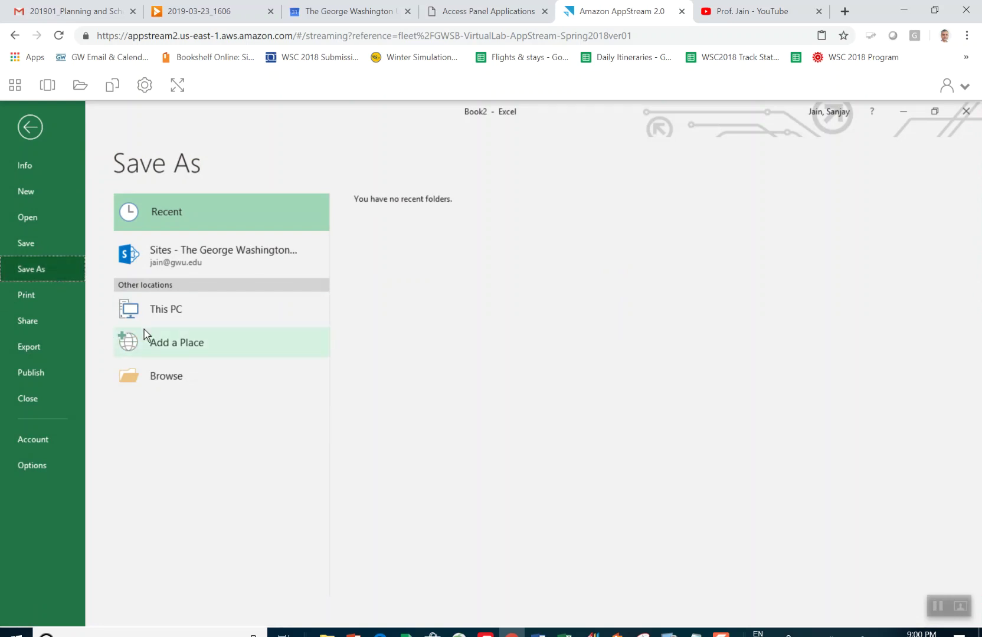
left_click(142, 314)
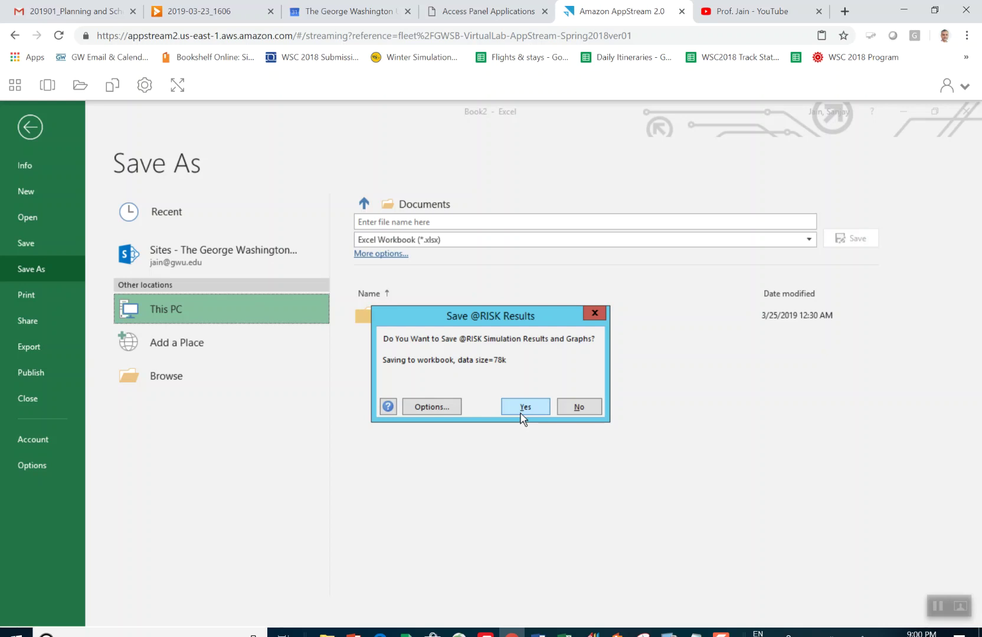
left_click(522, 411)
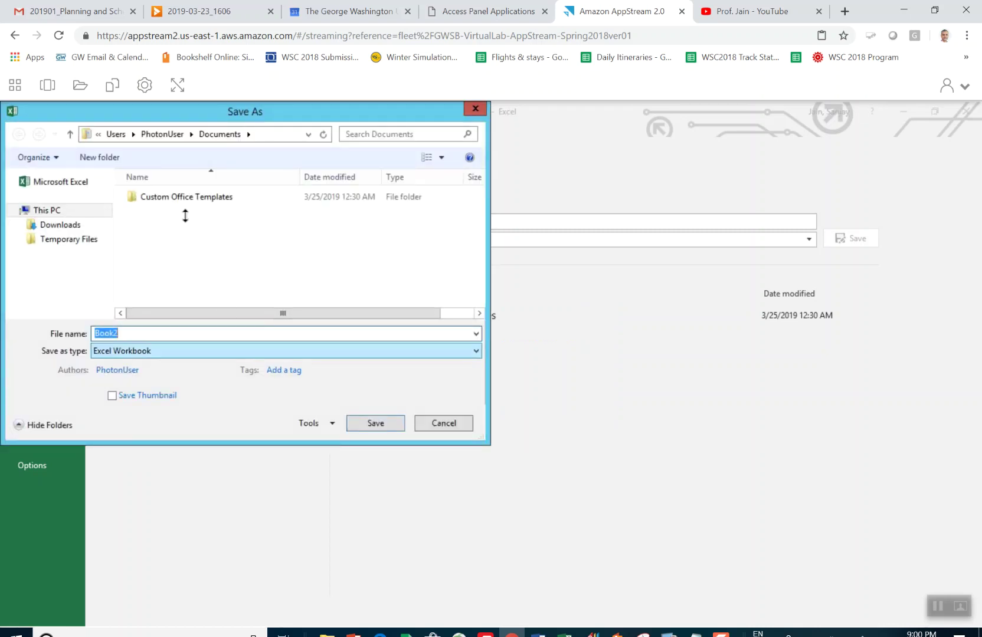
Save it in Temporary Files as 'Session-8-simulation-results'
left_click(79, 241)
double_click(144, 332)
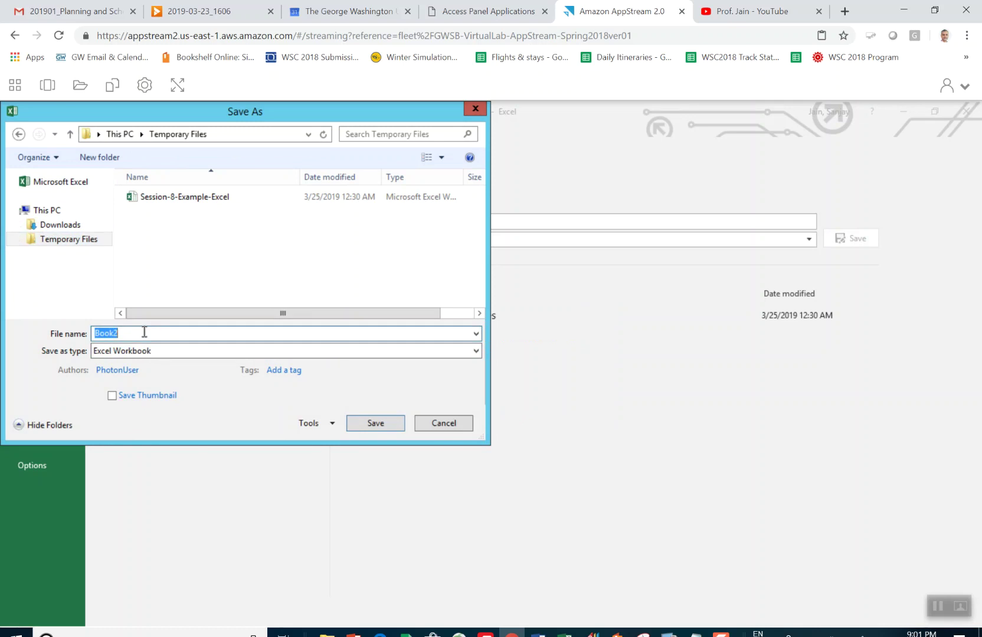
type("Sess")
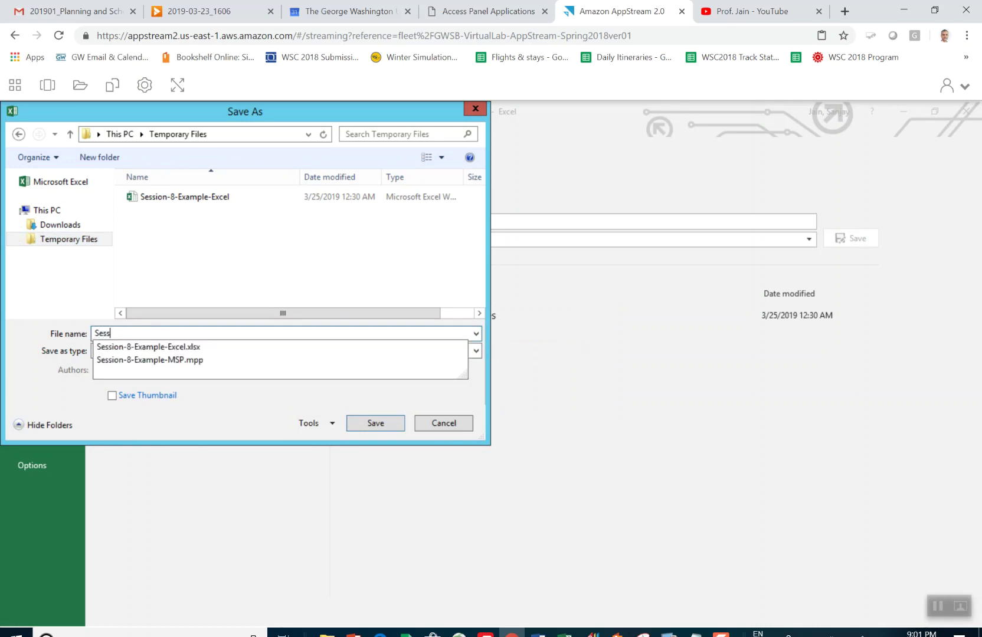
type("ion-8-s")
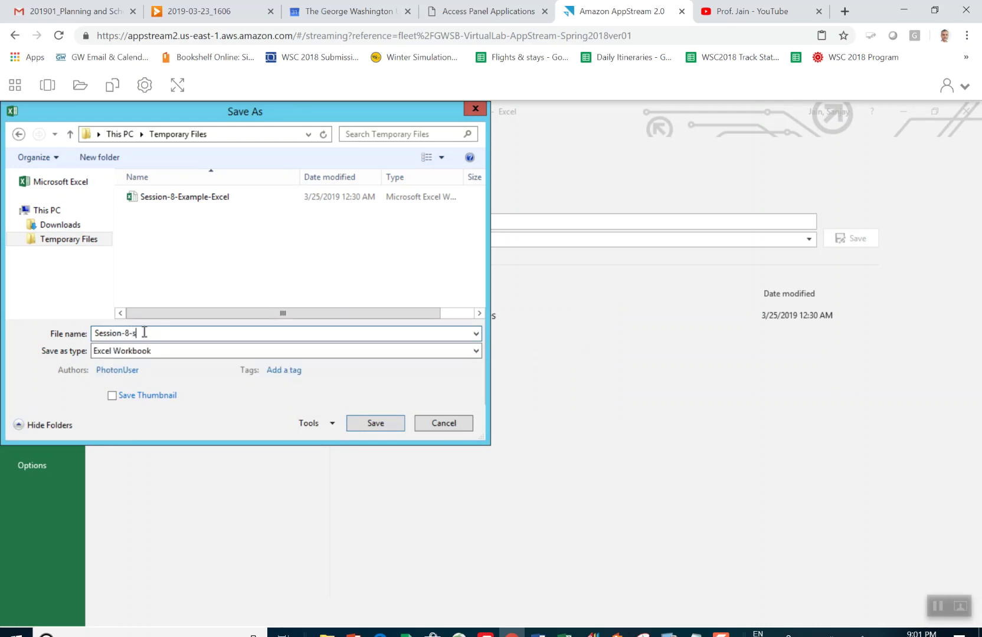
type("imulation-results")
left_click(385, 423)
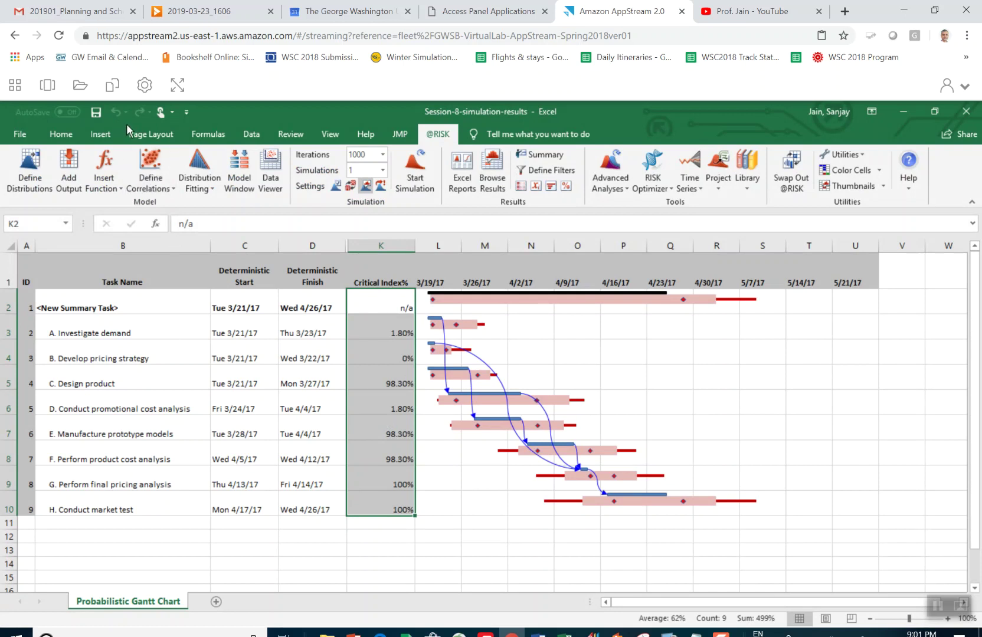
Download Session-8-Example-Excel and Session-8-simulation-results from AppStream's Temporary Files, then close My Files
left_click(81, 86)
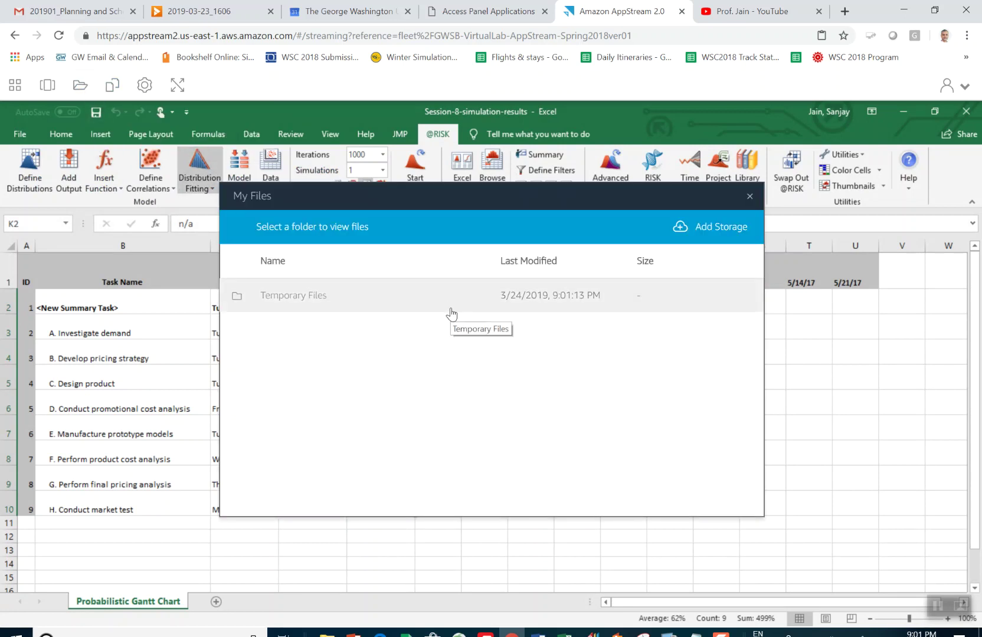
left_click(324, 295)
left_click(326, 294)
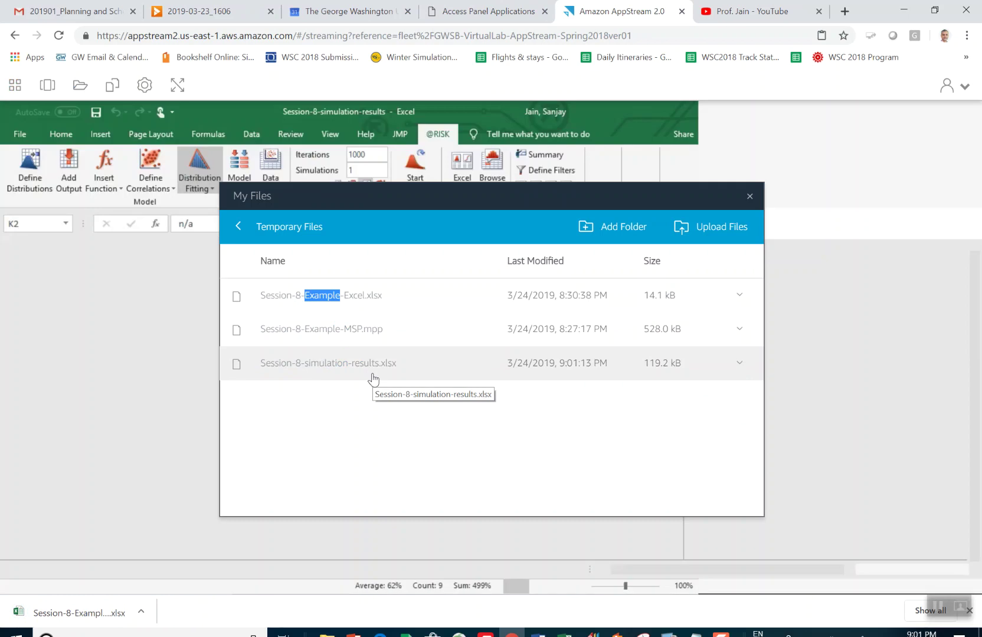
left_click(368, 373)
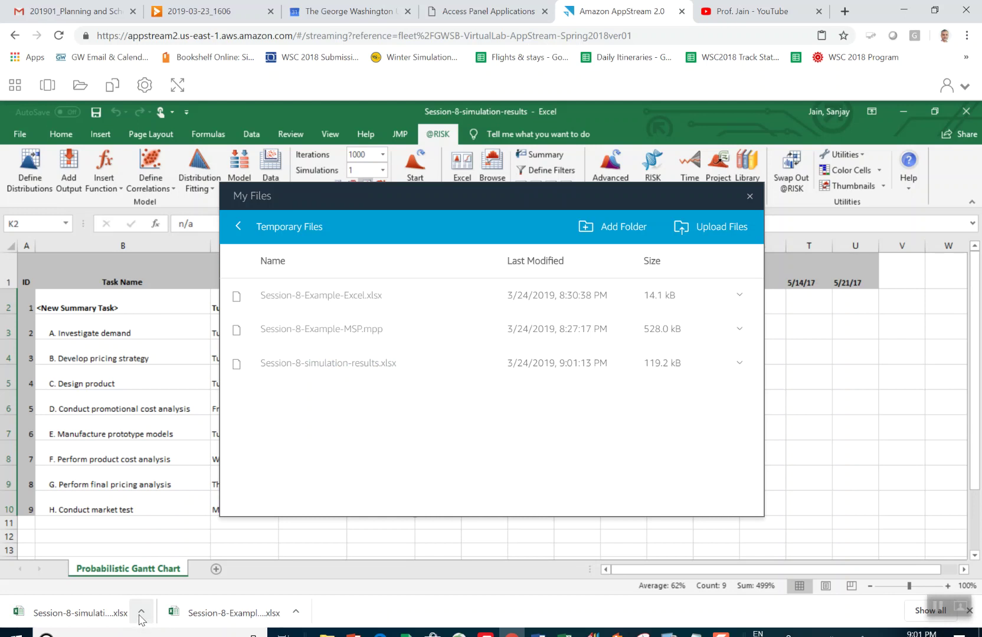
left_click(142, 618)
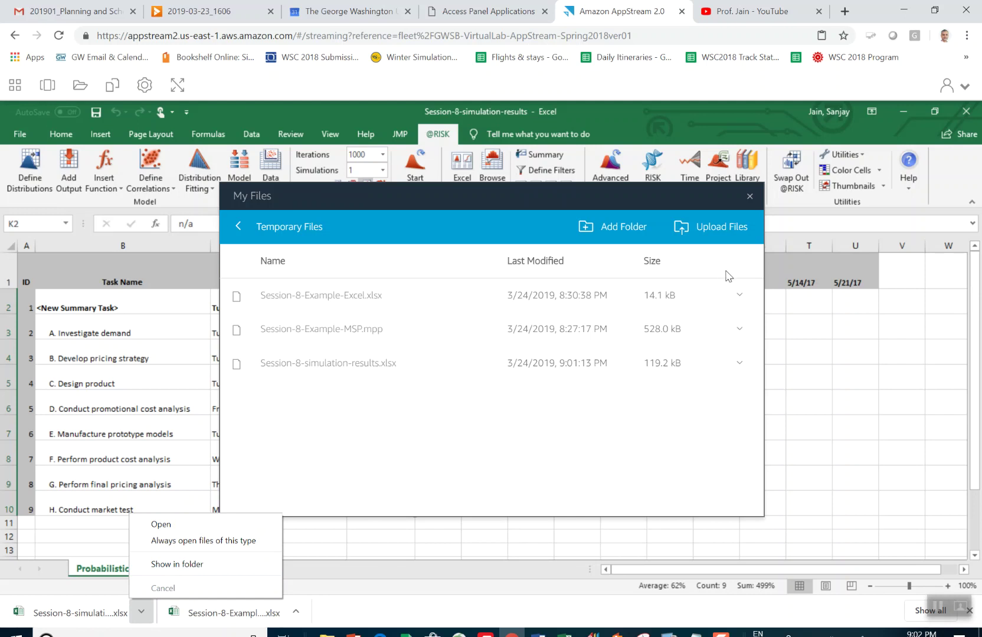
left_click(754, 193)
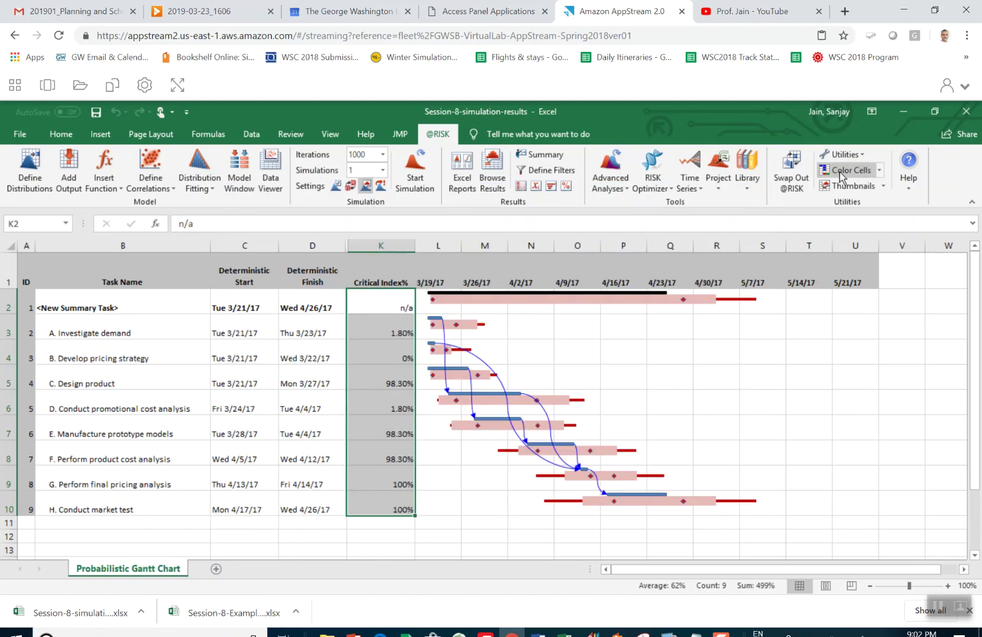
Close the Session-8-simulation-results workbook and confirm ending the AppStream session
left_click(974, 108)
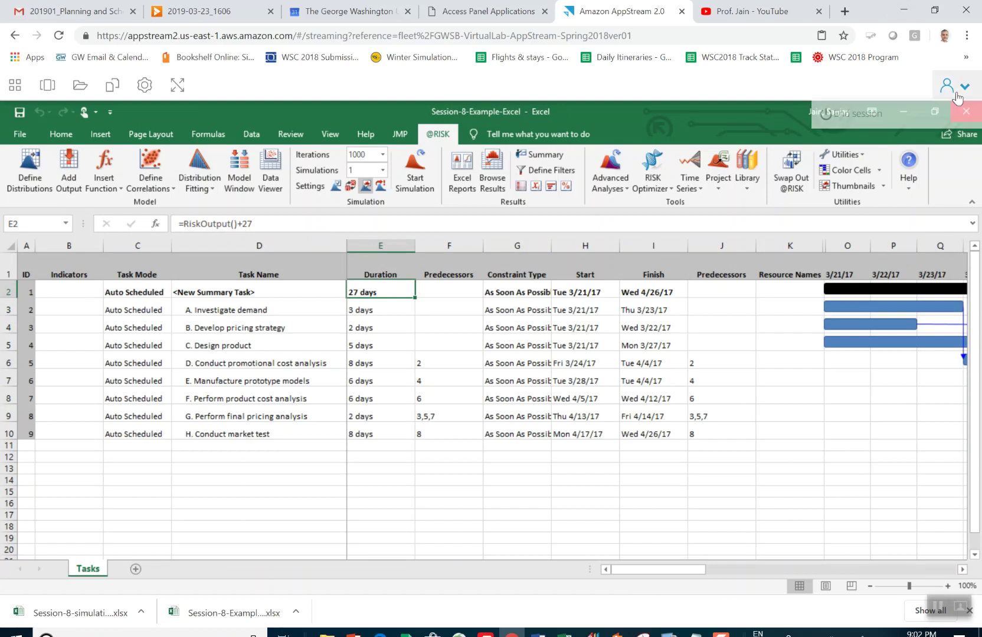
mouse_move(944, 86)
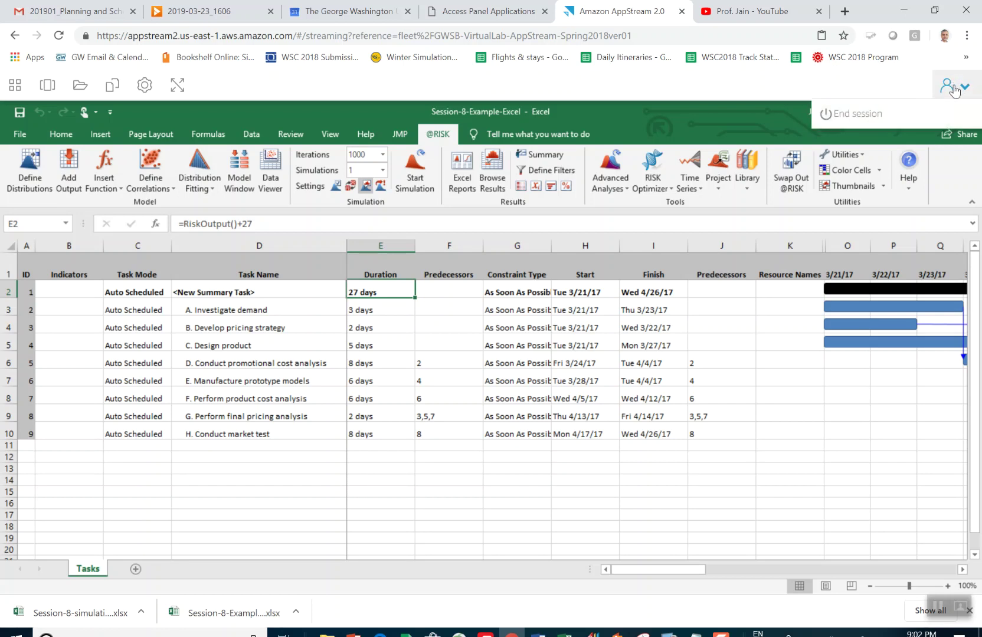
left_click(917, 109)
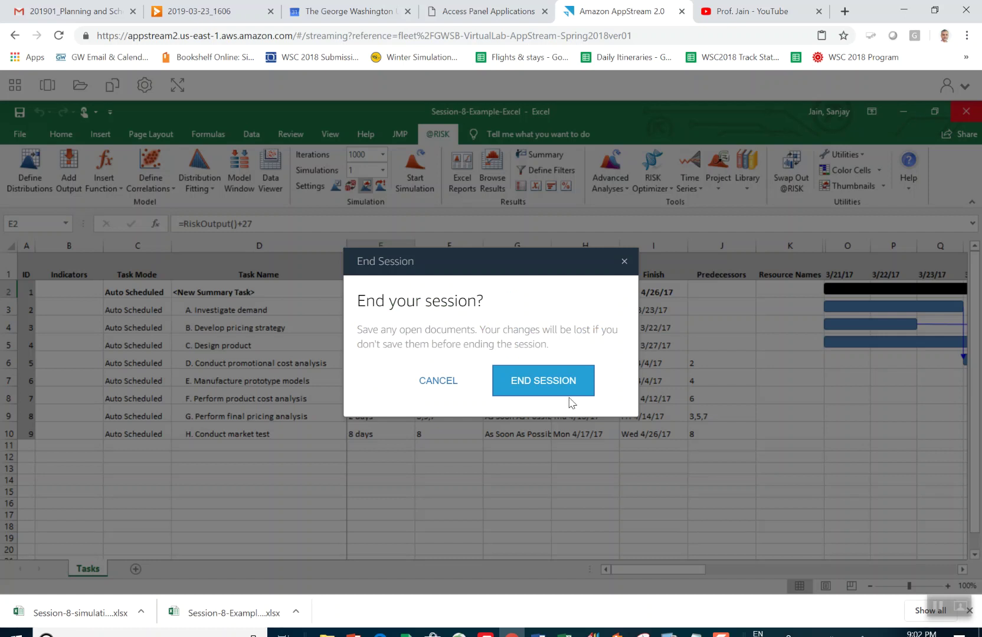
left_click(522, 387)
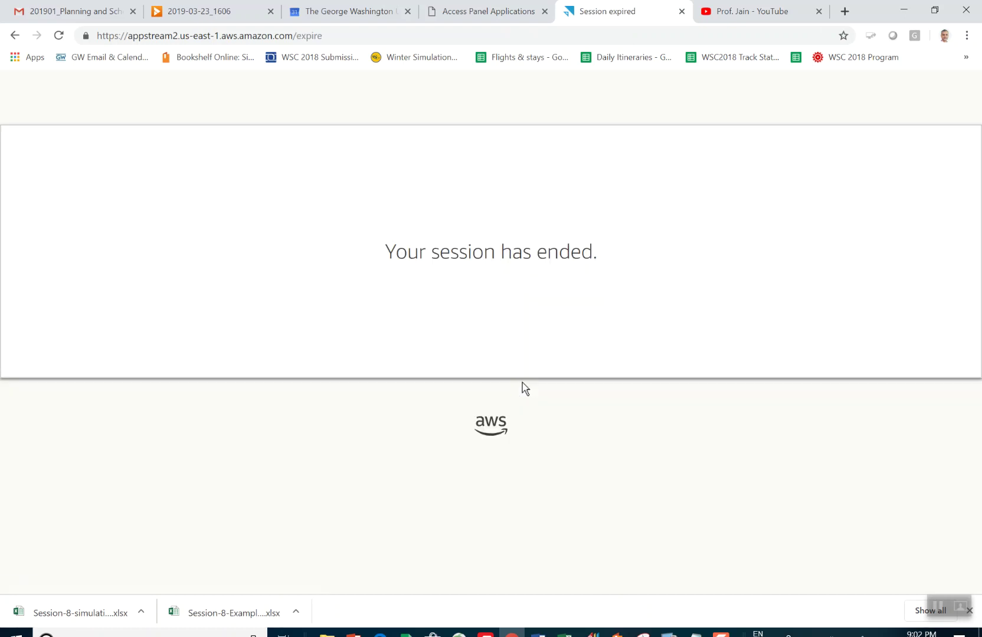